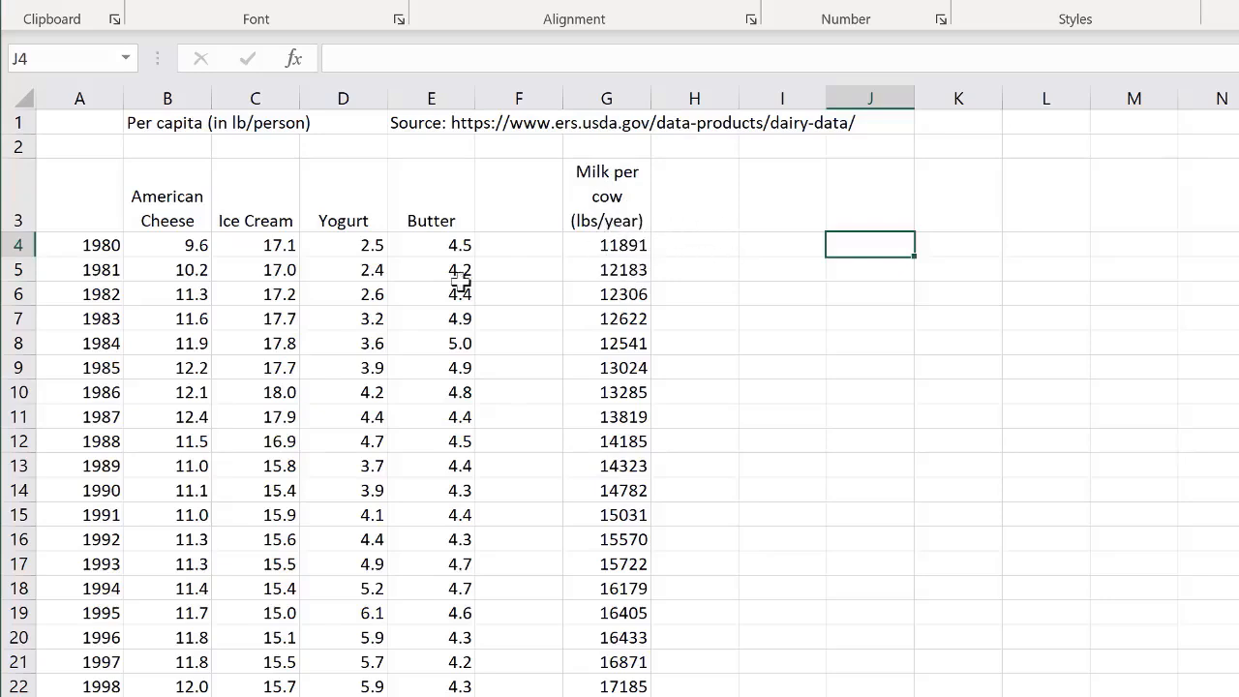
- Insert a Scatter with Smooth Lines and Markers chart from the year and American Cheese data in A4:B40
left_click_drag(92, 246, 184, 249)
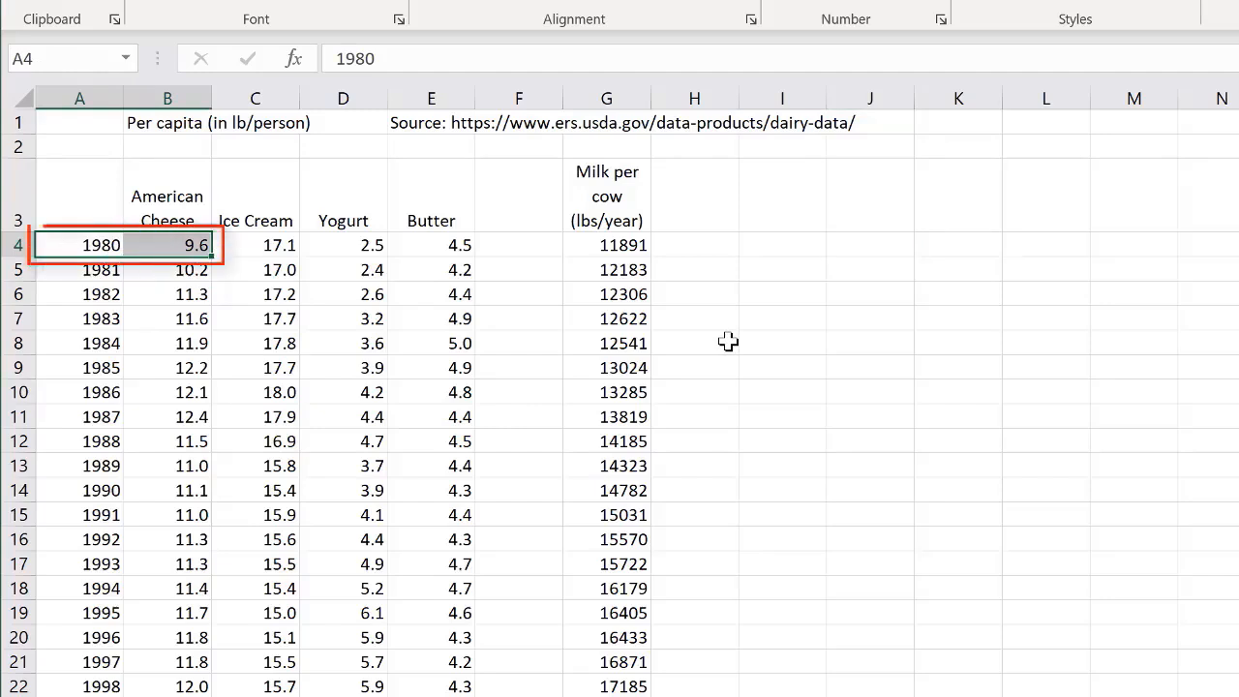
key("ctrl+shift+Down")
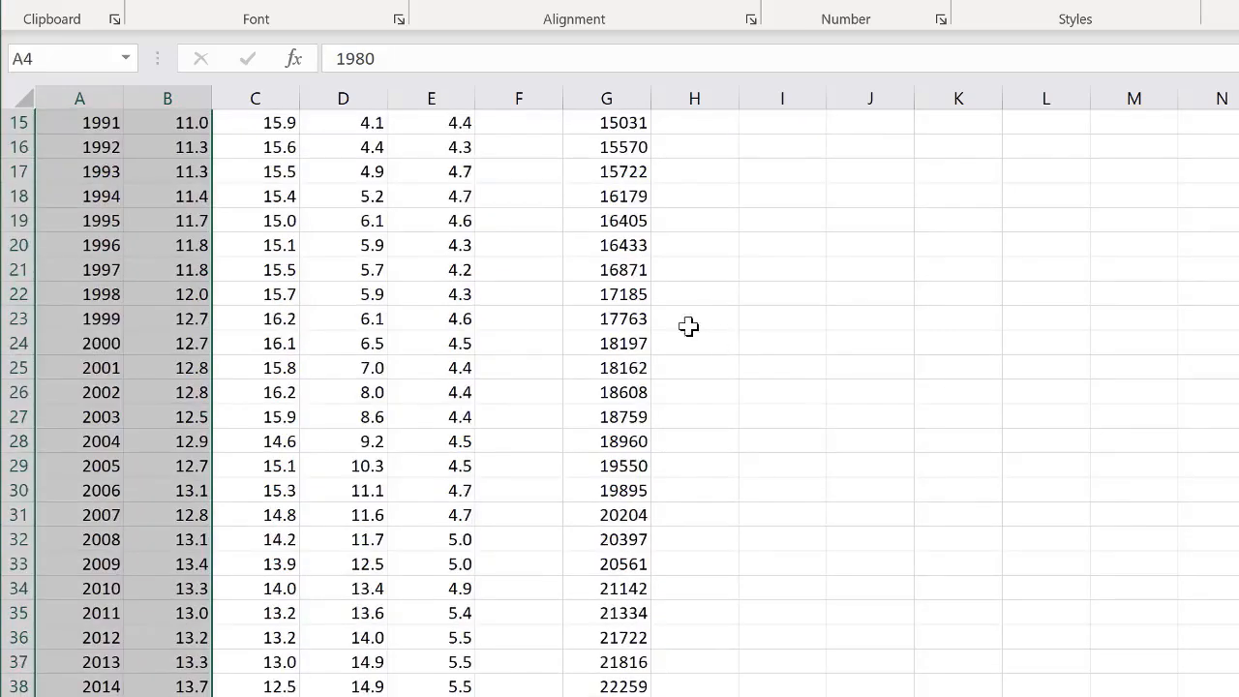
scroll(510, 441, "down", 1)
scroll(511, 443, "up", 3)
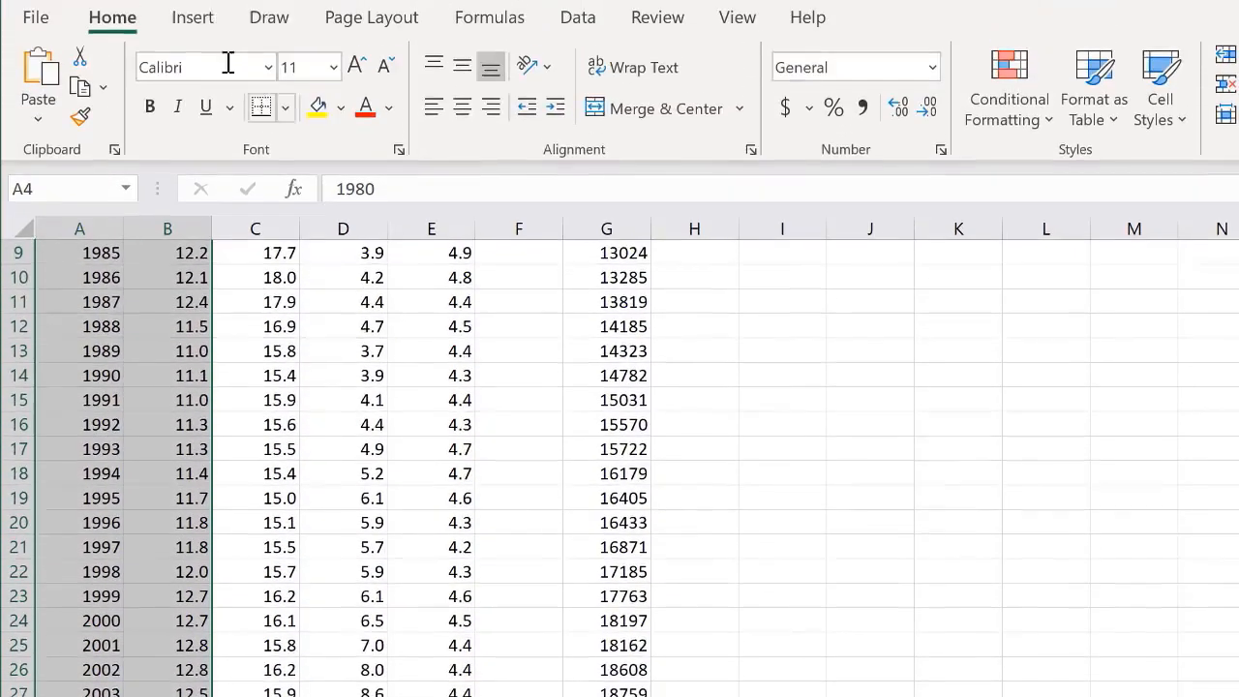
left_click(191, 71)
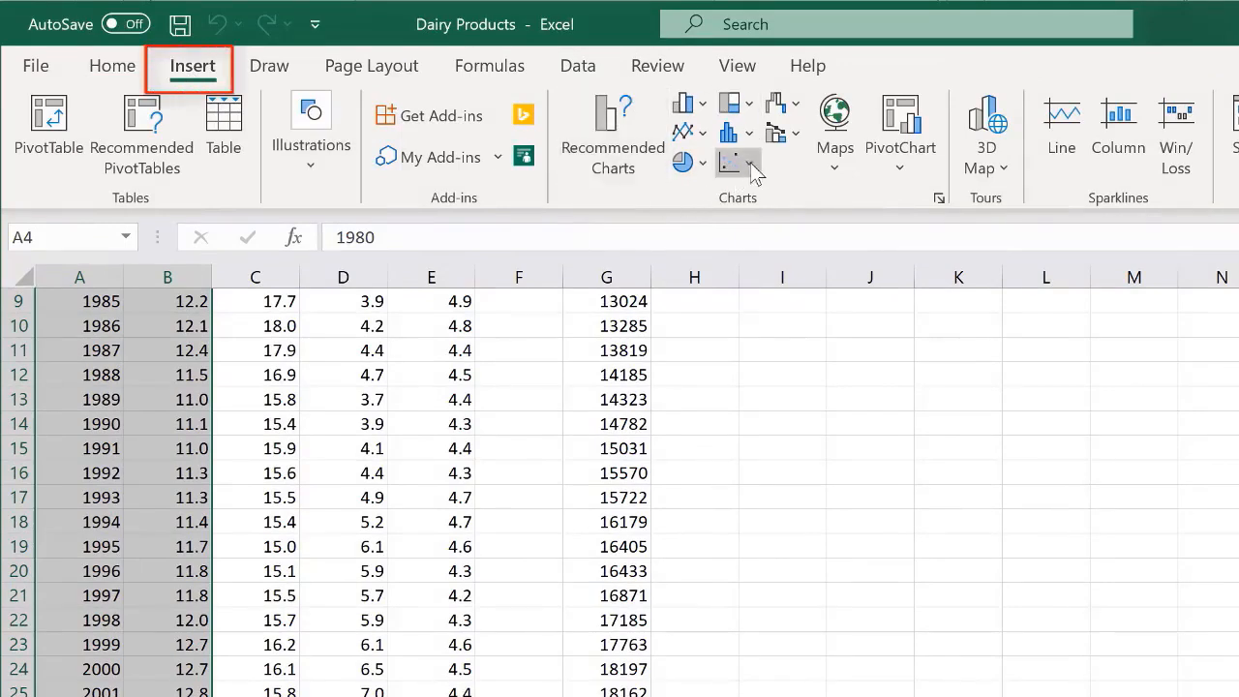
left_click(604, 148)
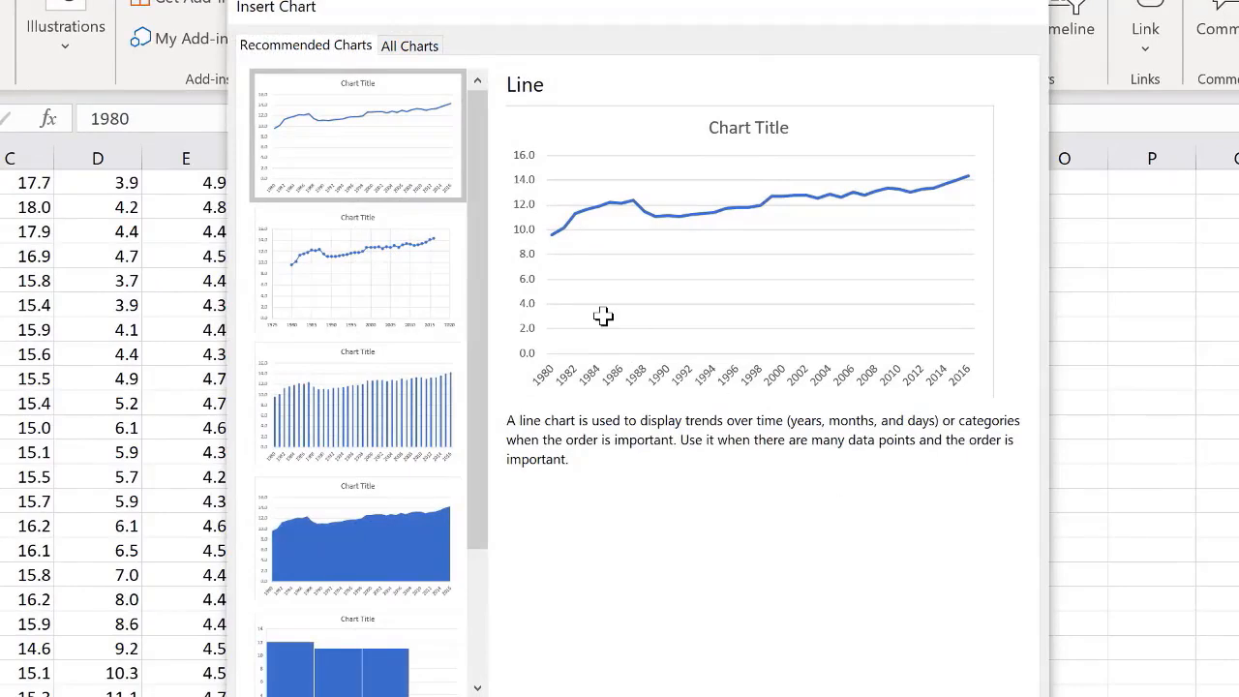
key("Escape")
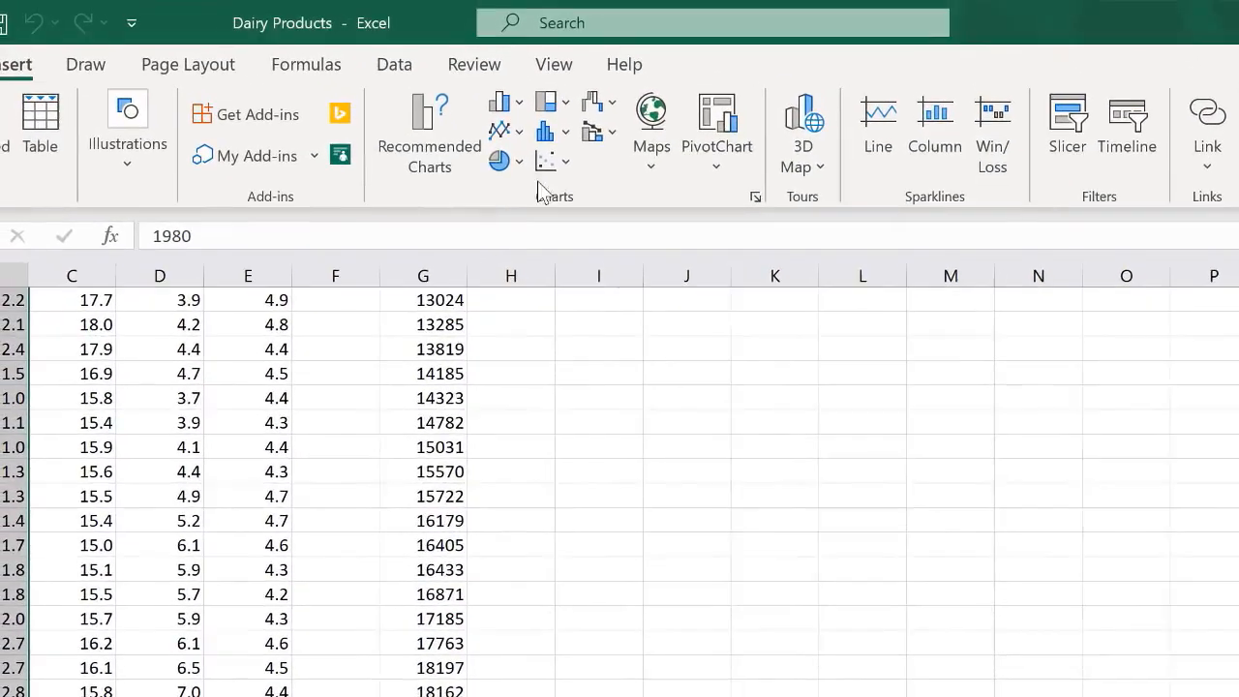
left_click(546, 162)
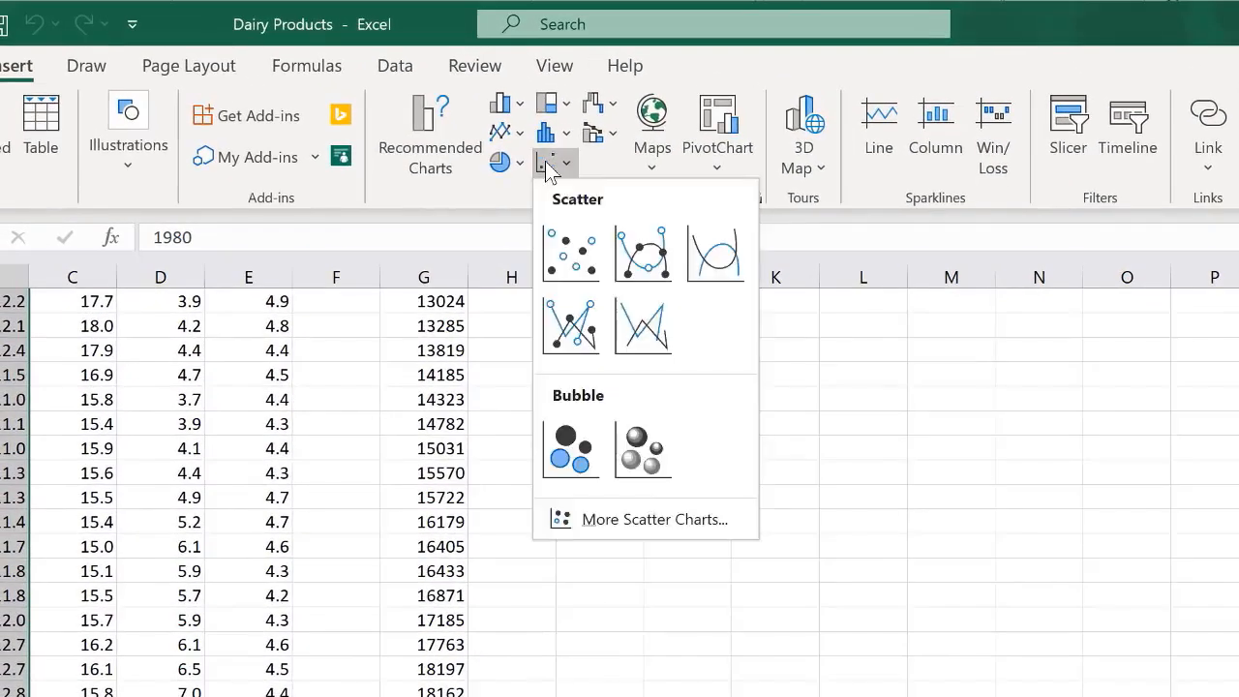
left_click(644, 255)
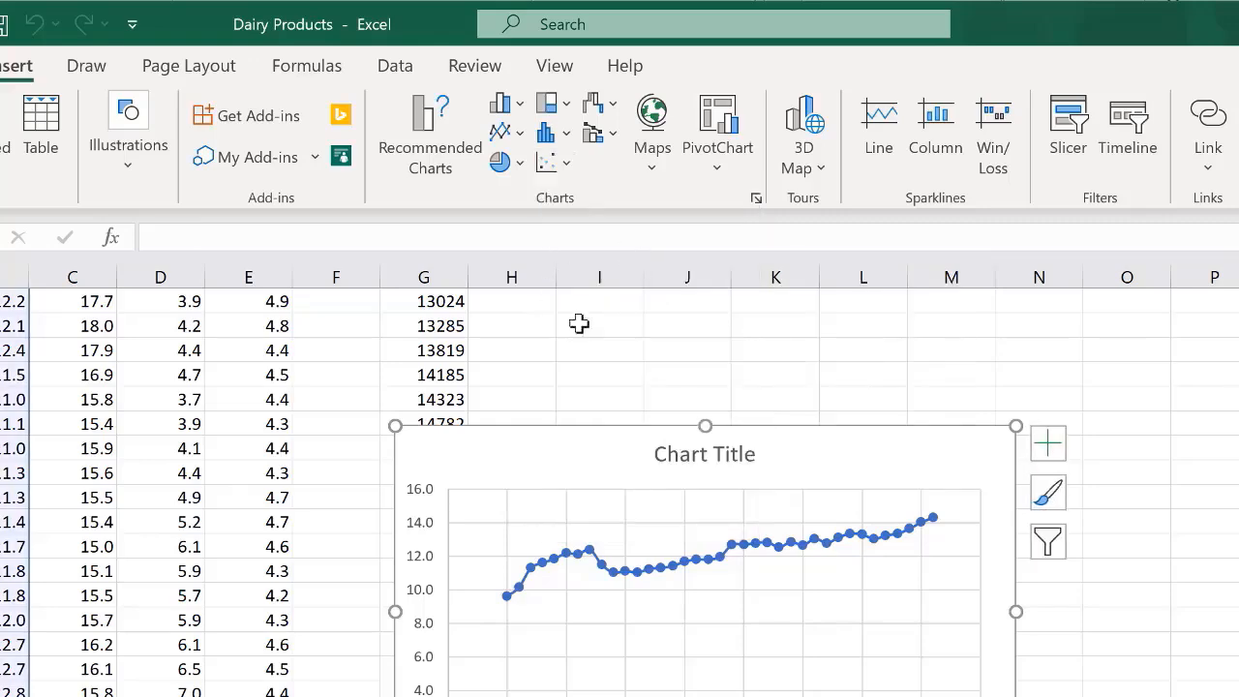
- Move the chart beside the data table near the top of the sheet and delete its chart title
left_click_drag(516, 455, 688, 384)
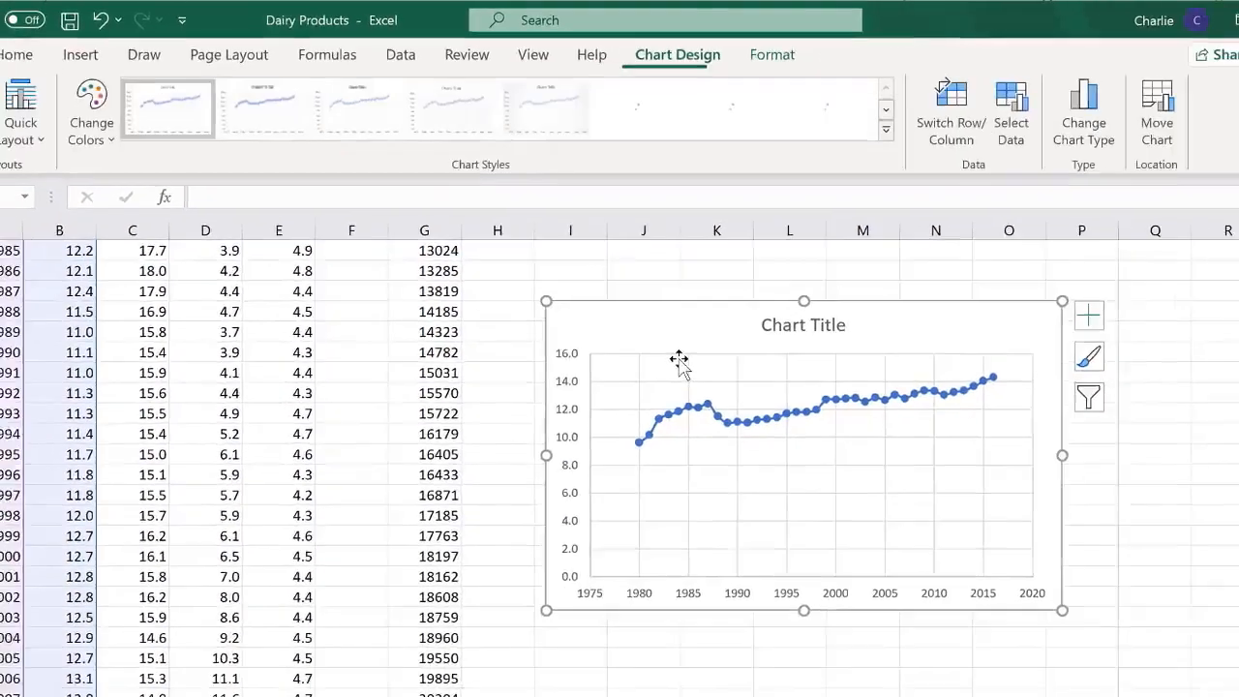
left_click_drag(627, 431, 612, 237)
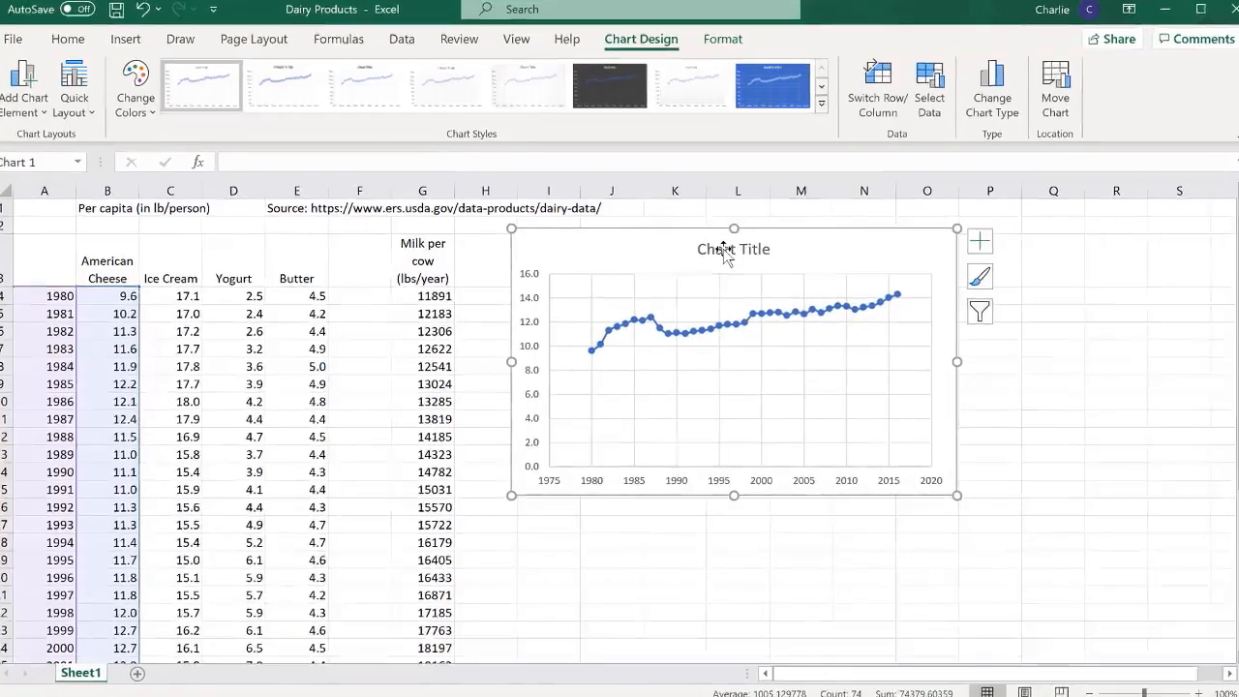
left_click(723, 250)
key("Delete")
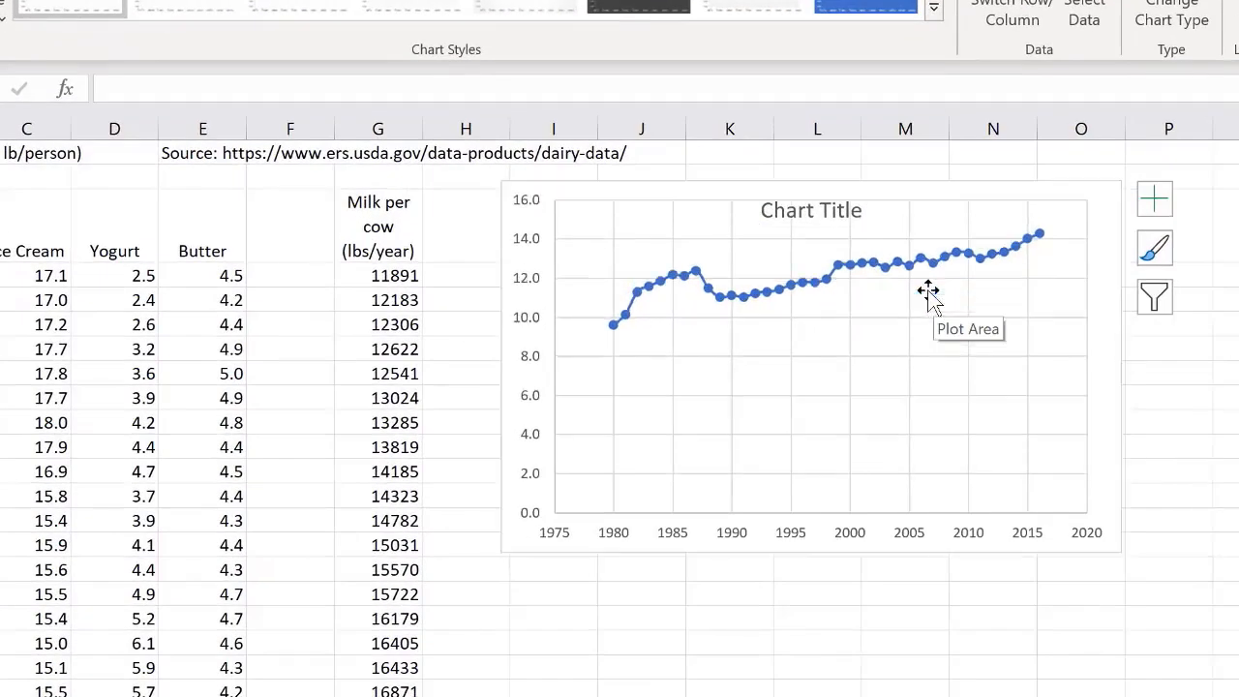
- Enlarge the chart so it extends to about column R and row 23
left_click_drag(1121, 552, 1237, 695)
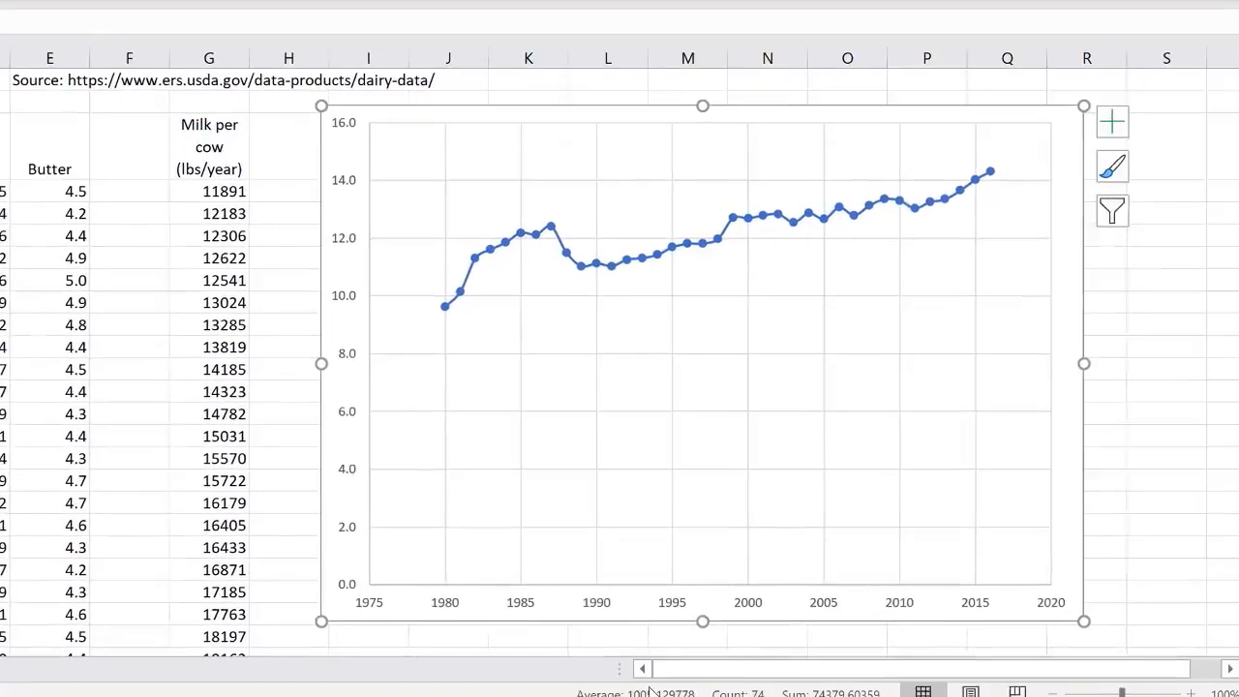
left_click(1111, 403)
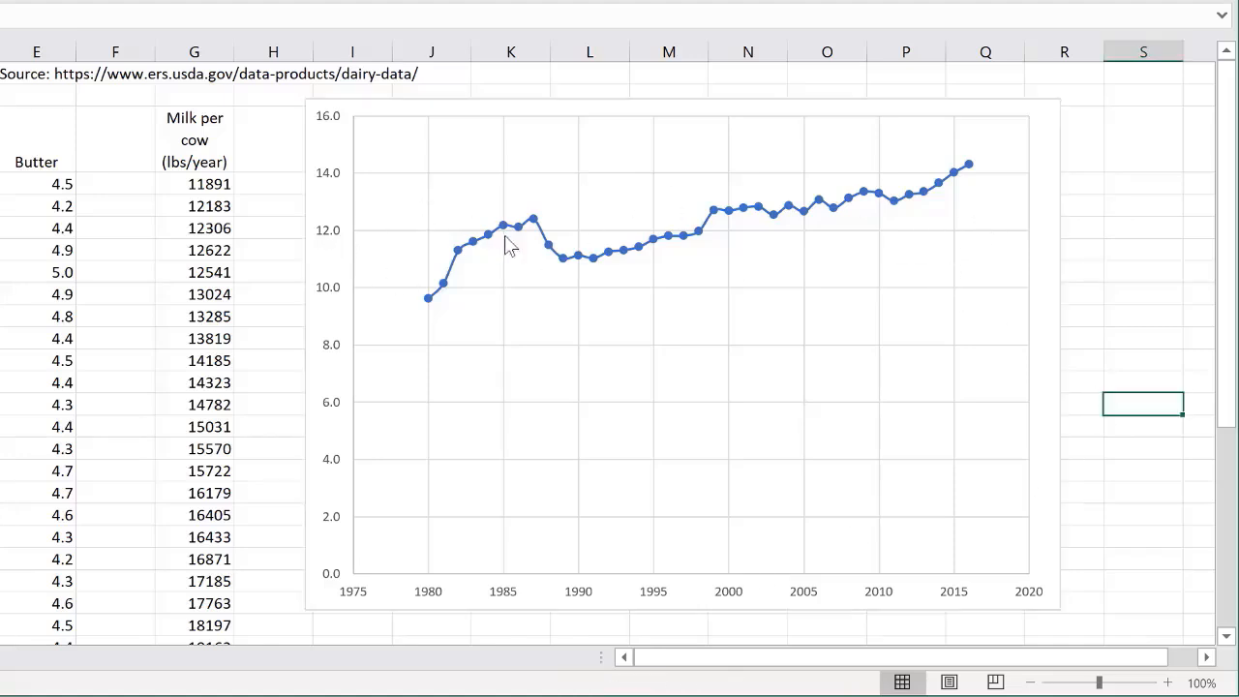
- Add horizontal and vertical axis titles to the chart
left_click(1041, 222)
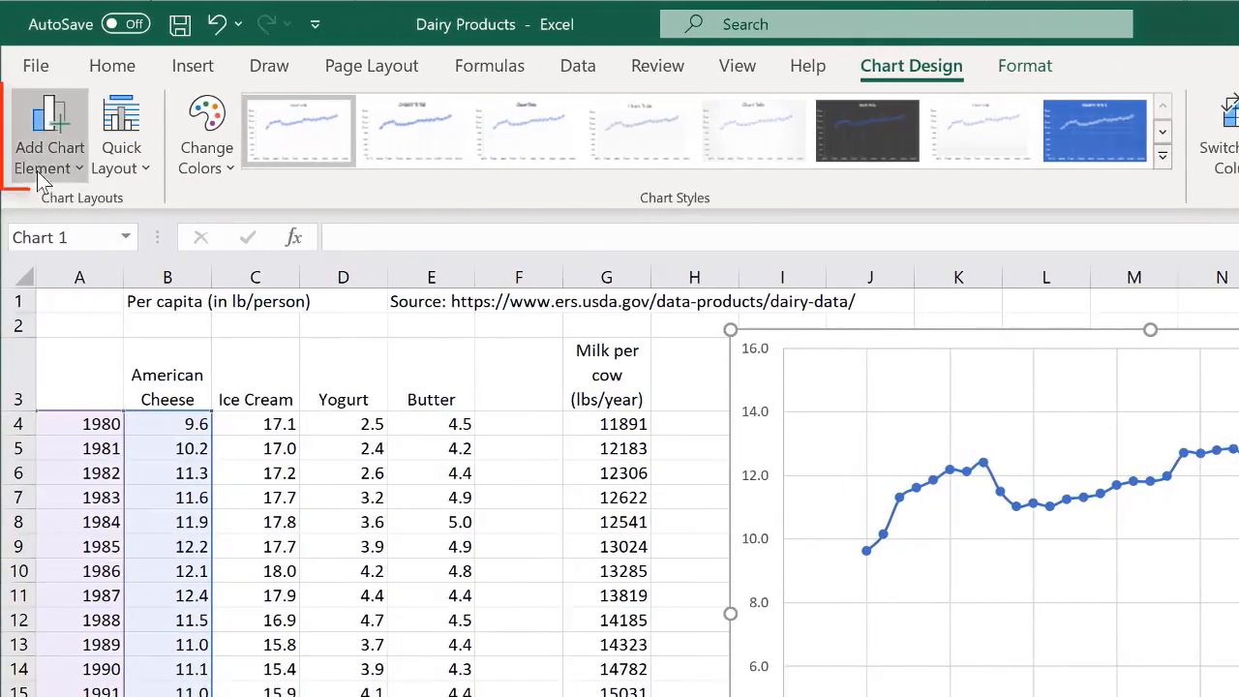
left_click(37, 167)
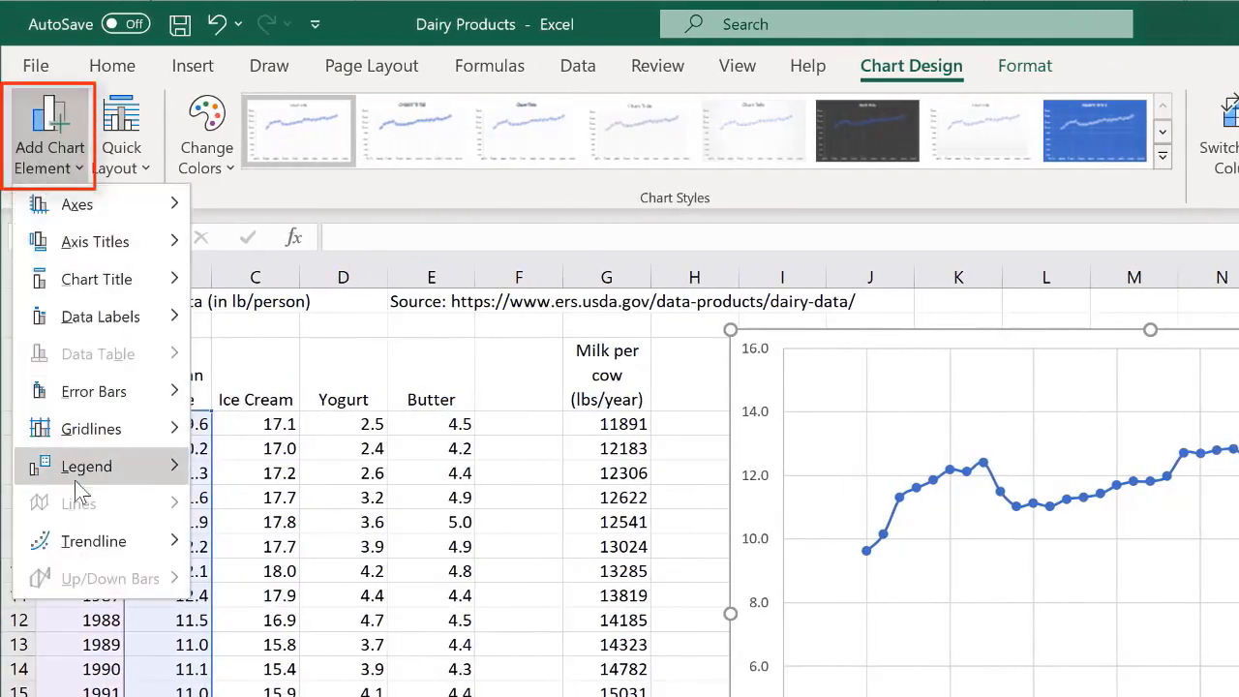
mouse_move(66, 289)
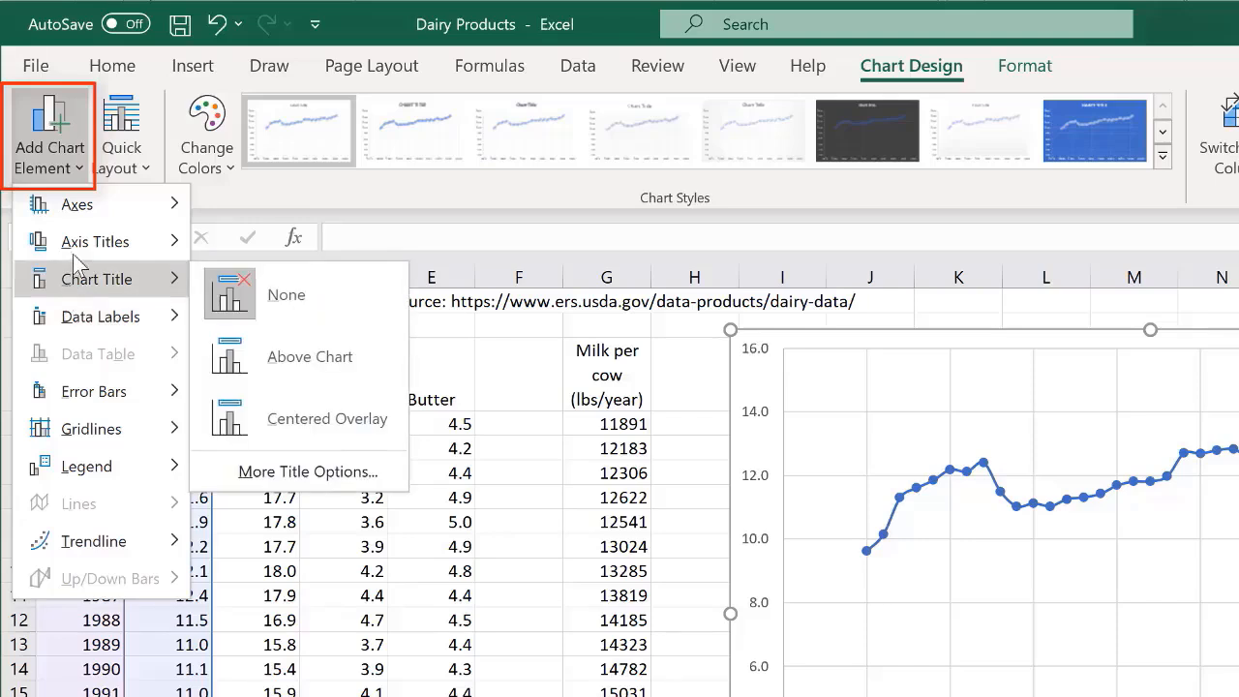
mouse_move(78, 257)
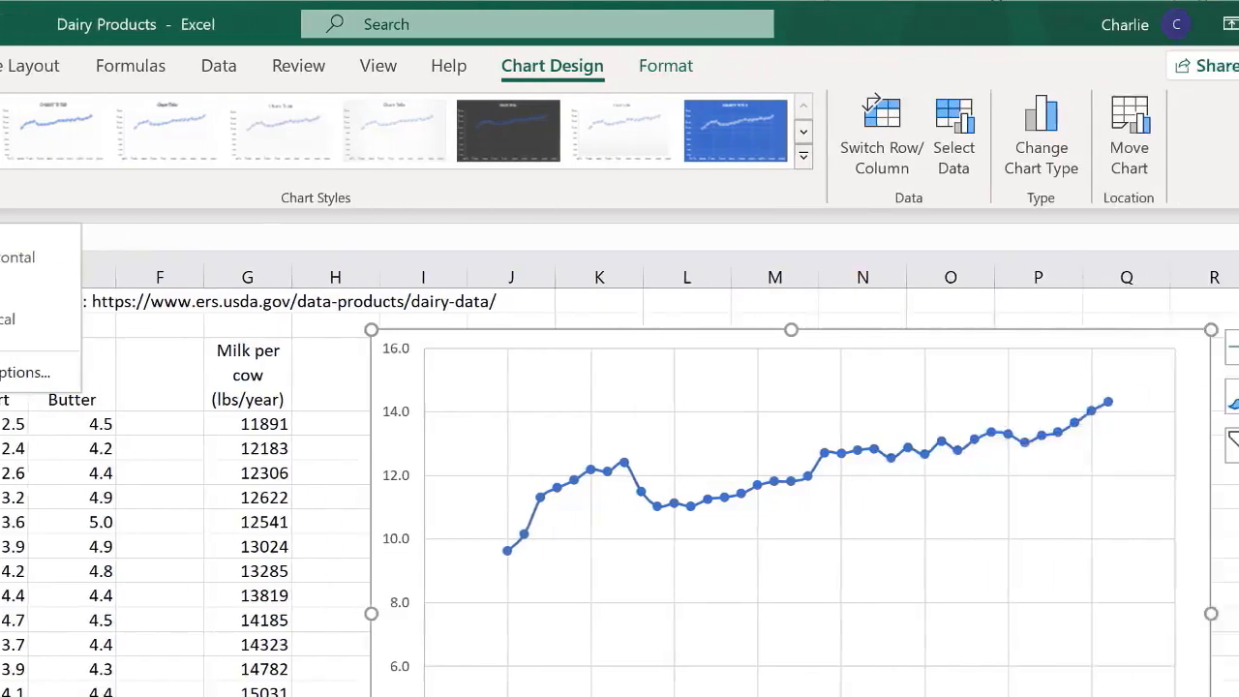
left_click(1072, 348)
left_click(54, 417)
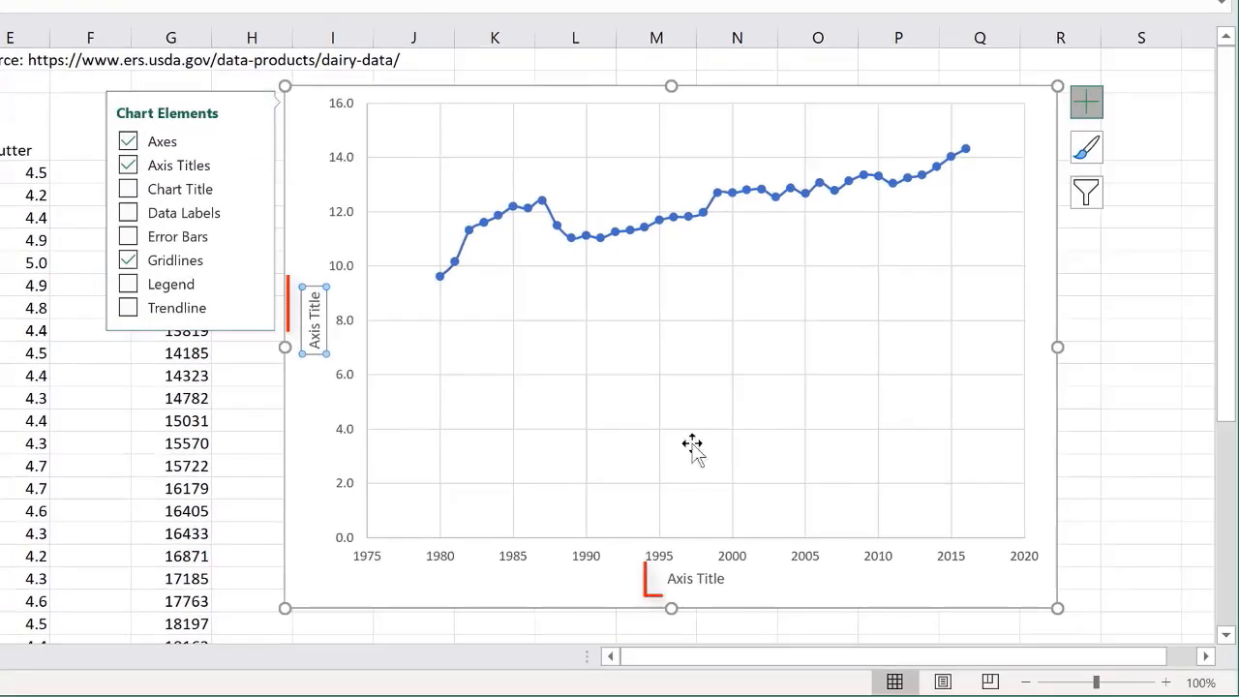
- Set the chart's horizontal axis title to "Year"
left_click(697, 577)
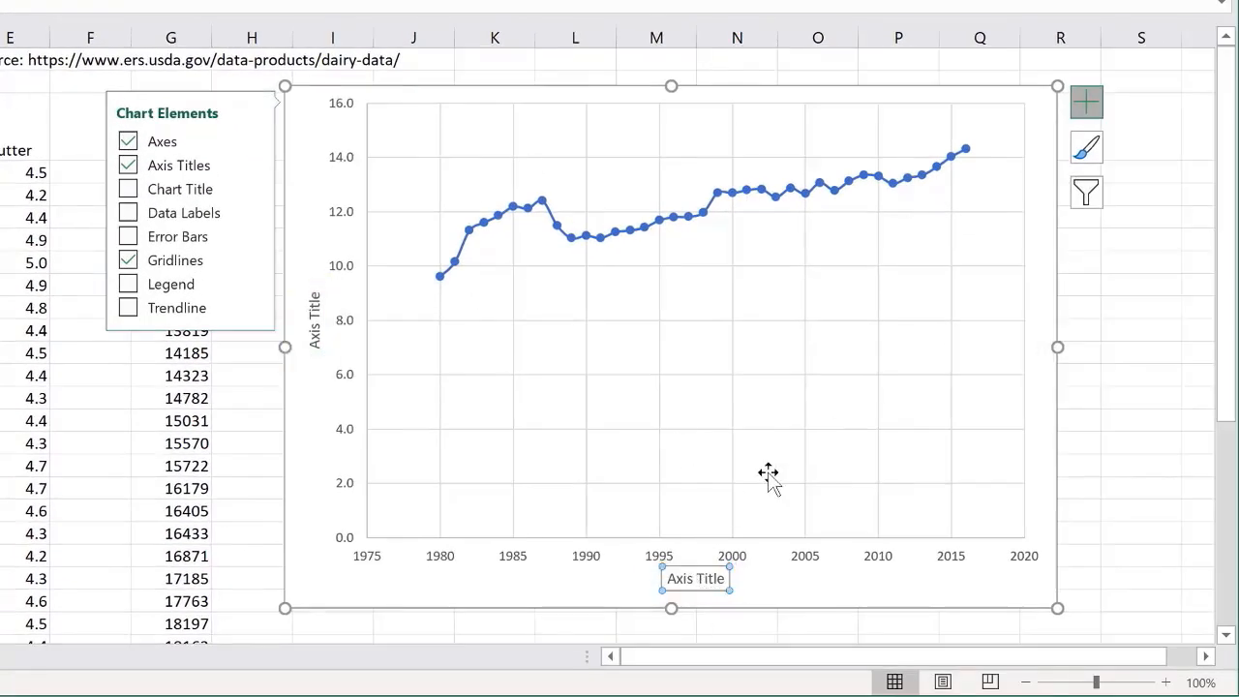
type("Year")
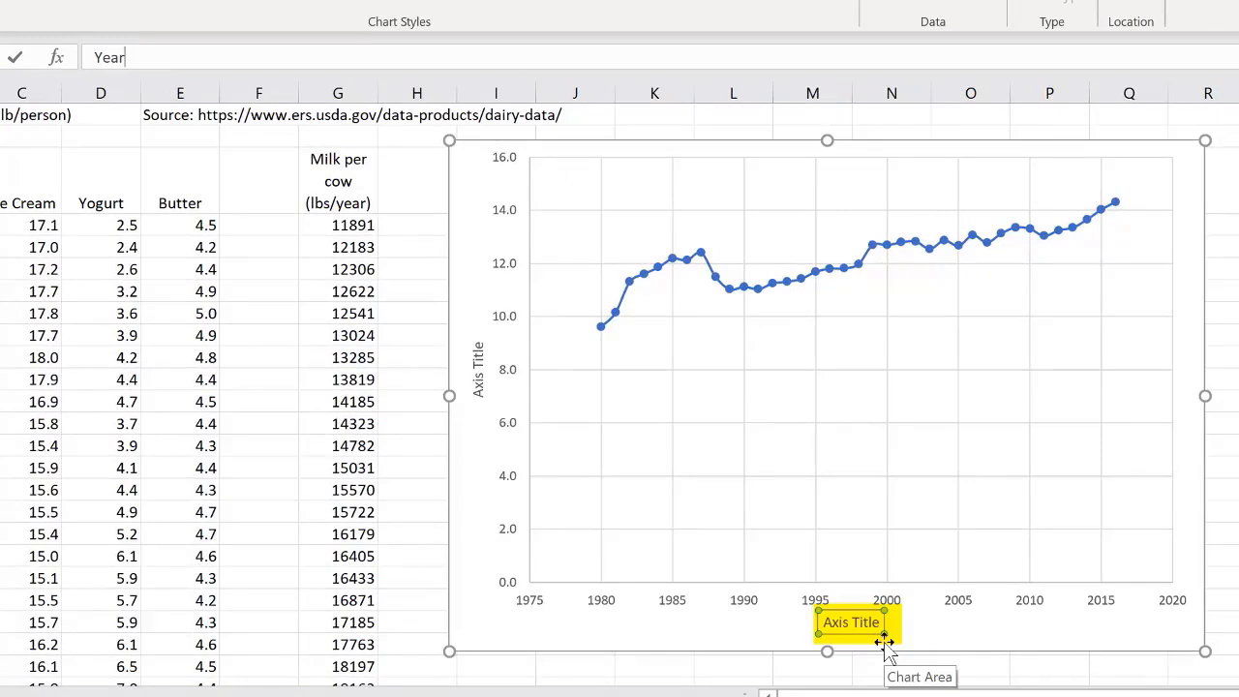
key("Return")
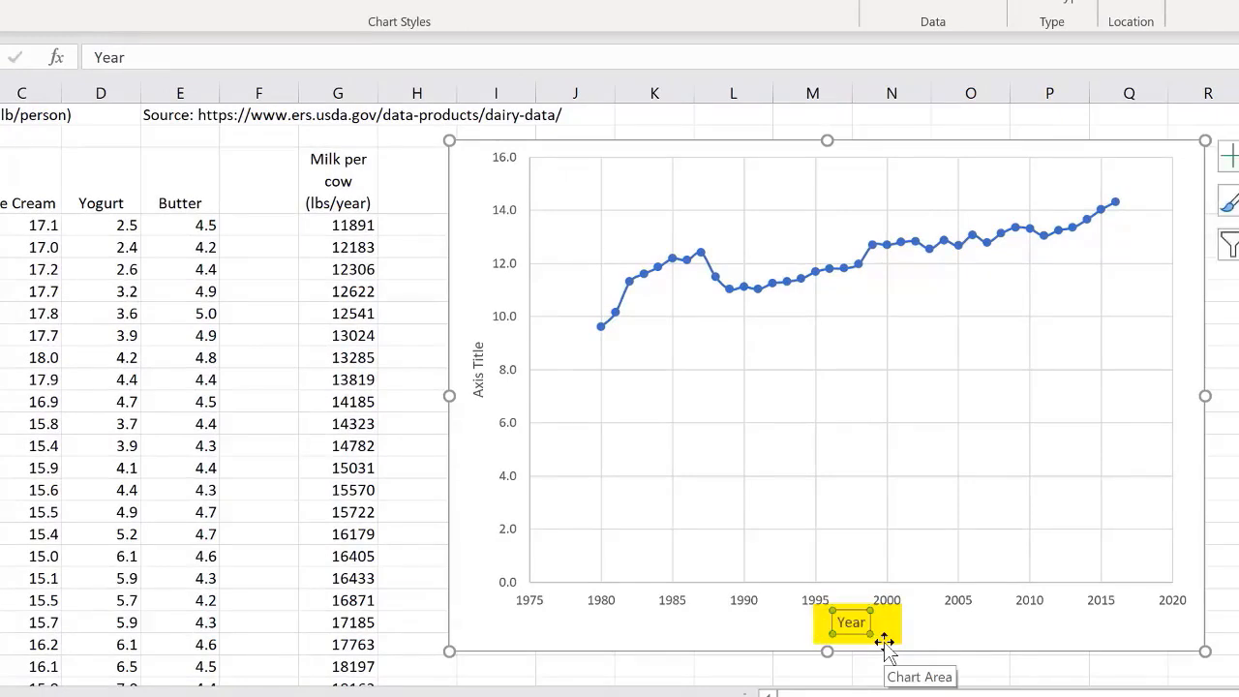
- Set the chart's vertical axis title to "Consumption (lb/person/year)"
left_click(481, 362)
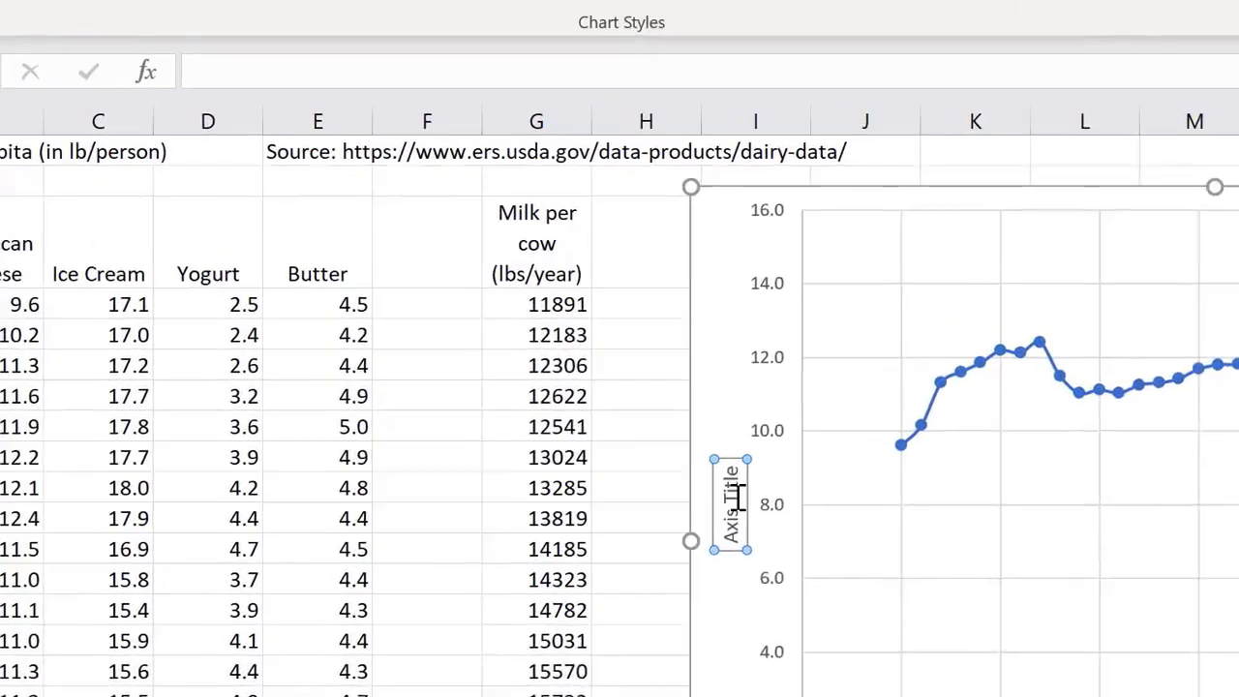
type("Con")
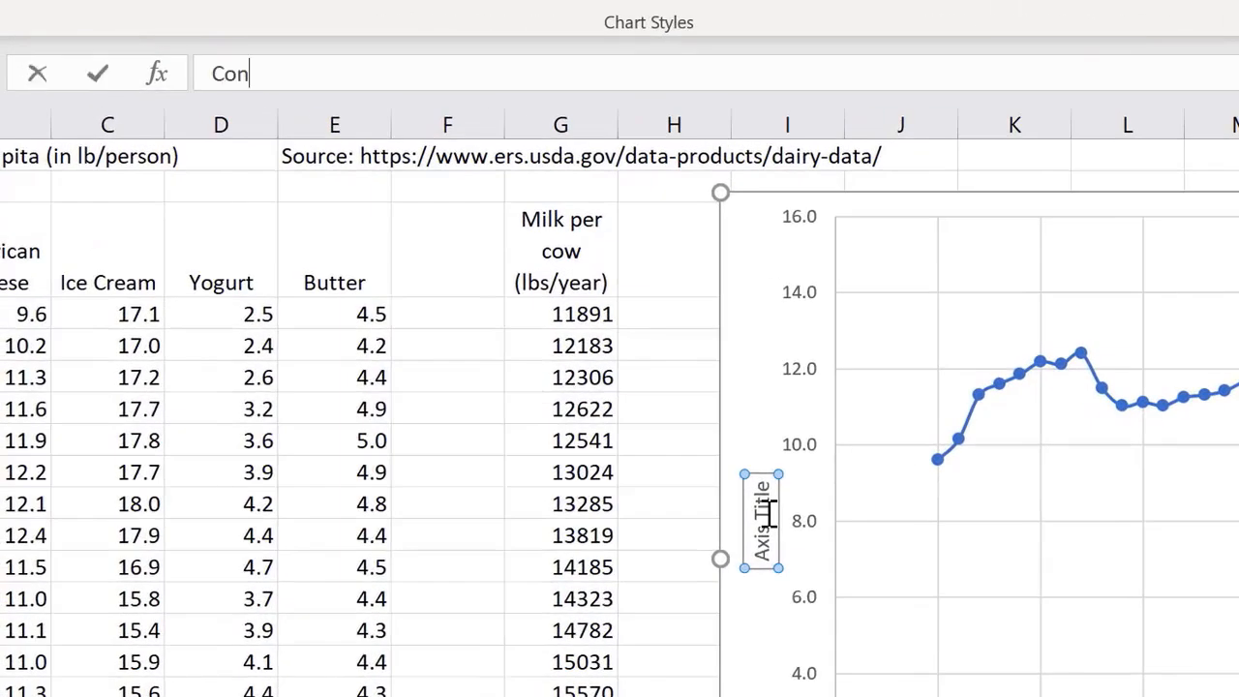
type("sumption (lb/person/year)")
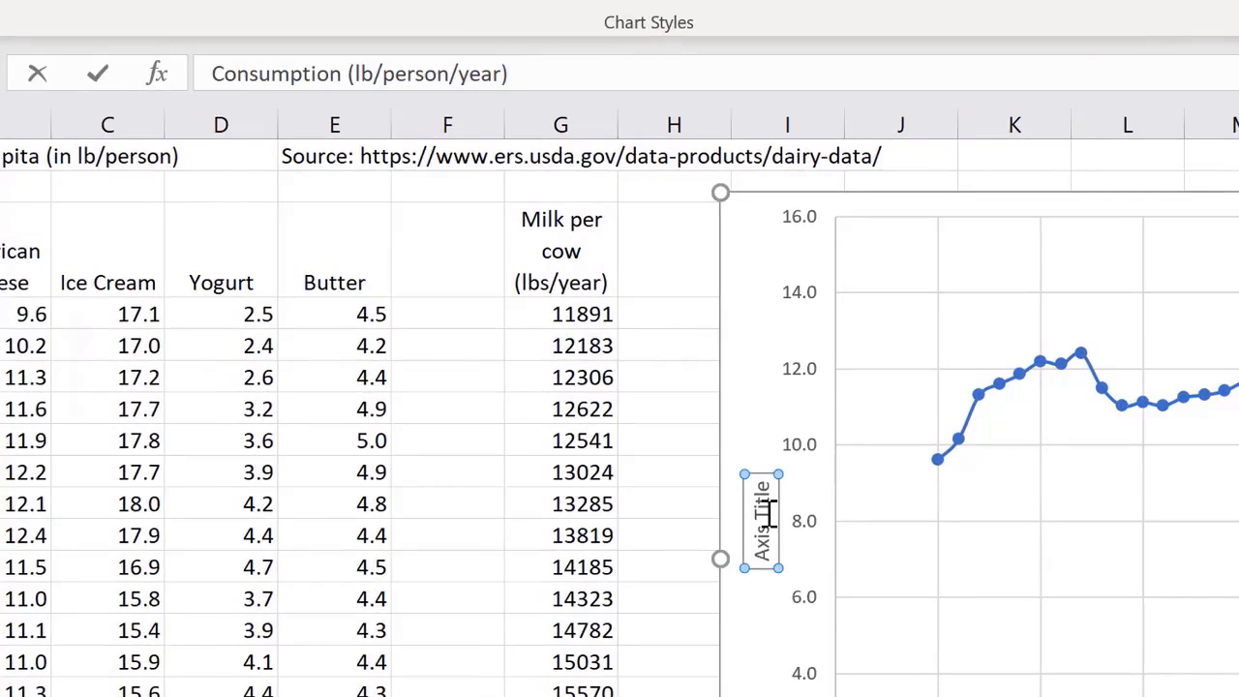
key("Return")
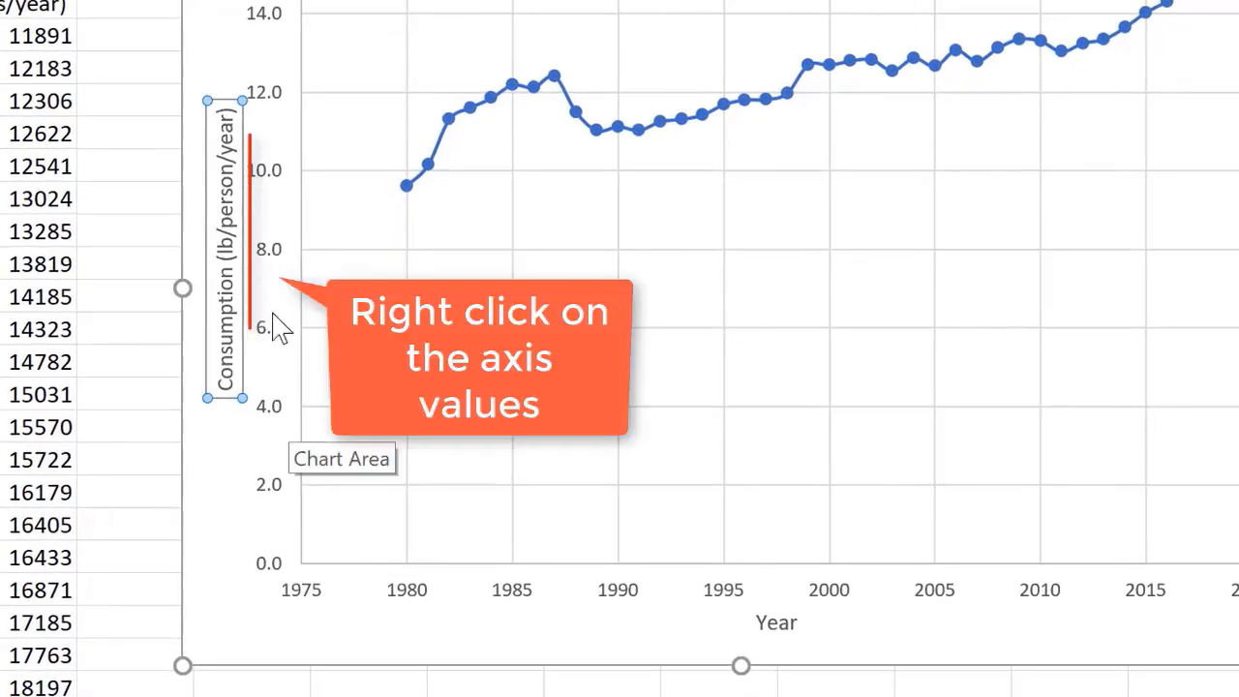
- Set the vertical axis minimum bound to 8 and close the axis formatting options
right_click(271, 250)
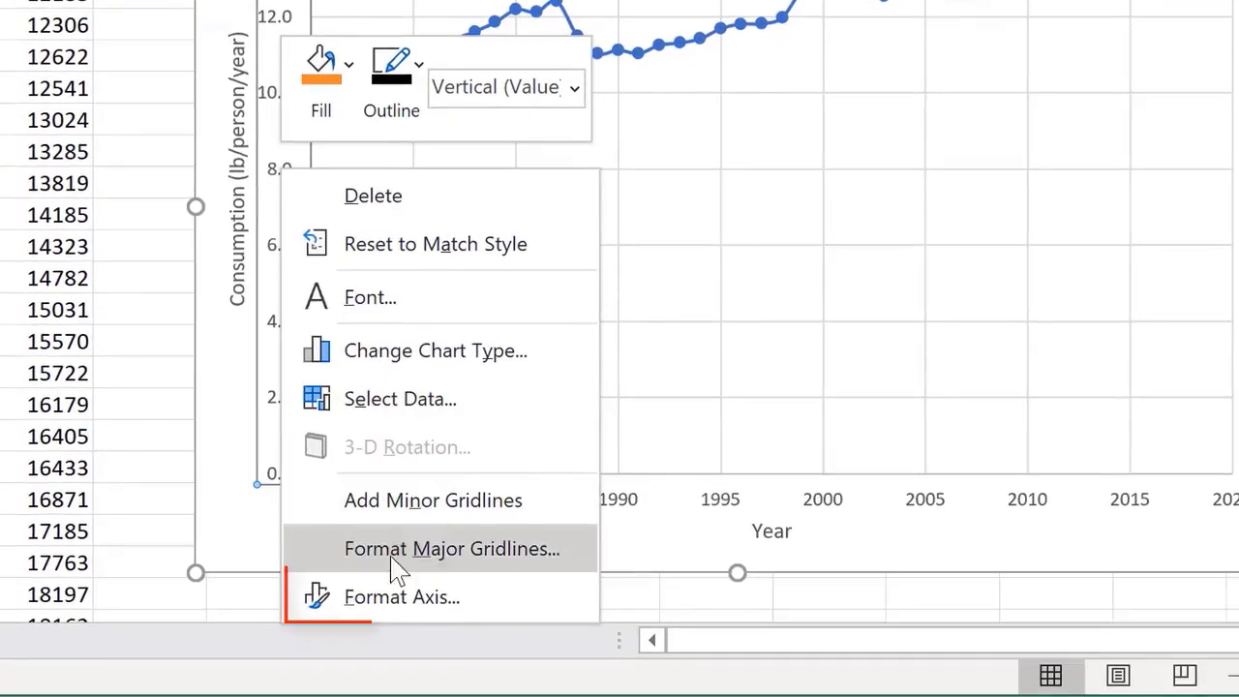
left_click(401, 596)
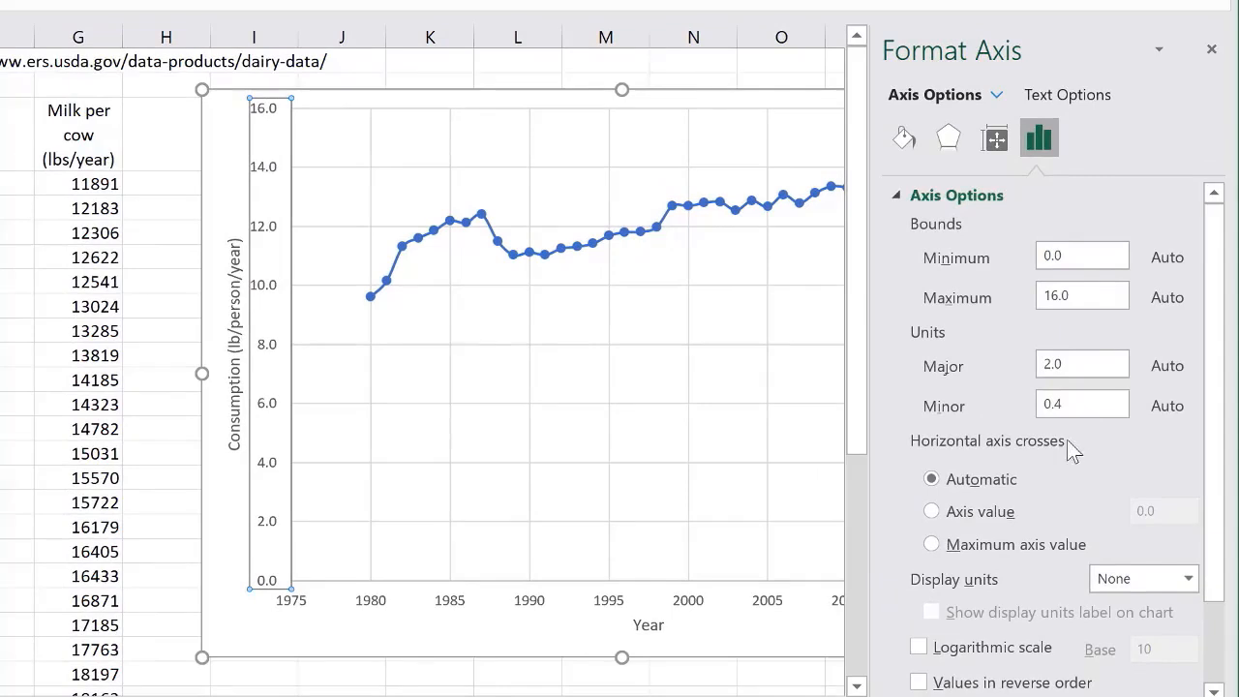
double_click(1071, 252)
type("8")
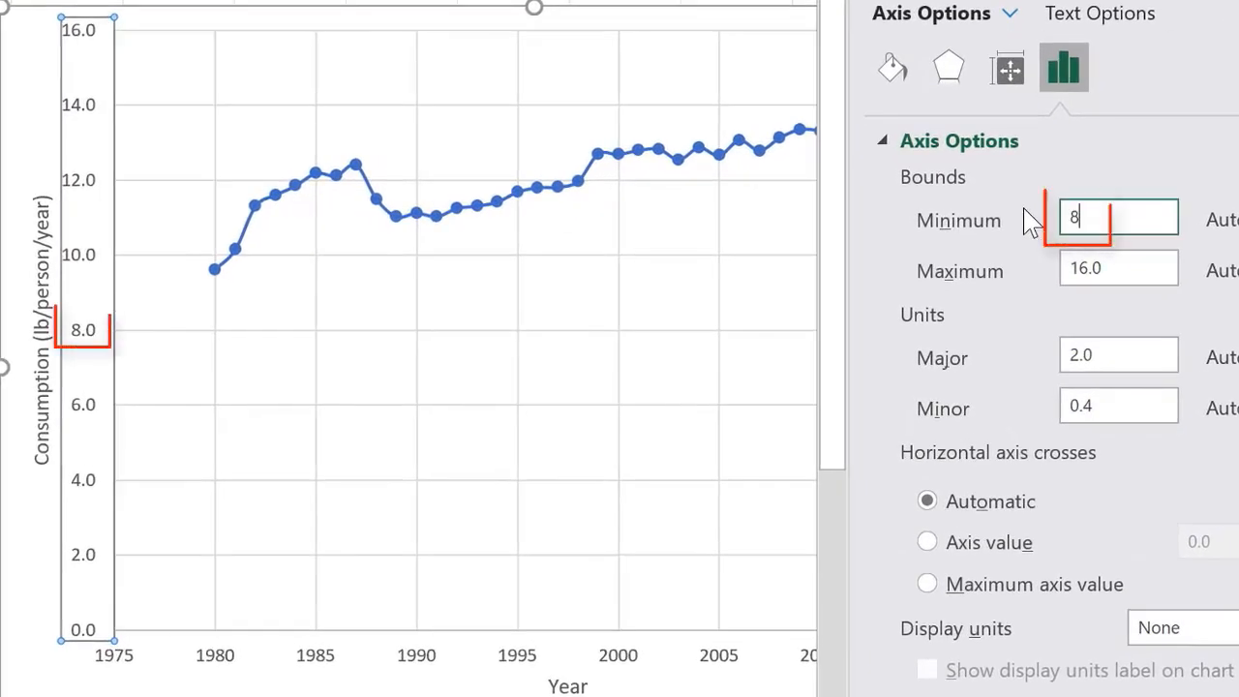
key("Return")
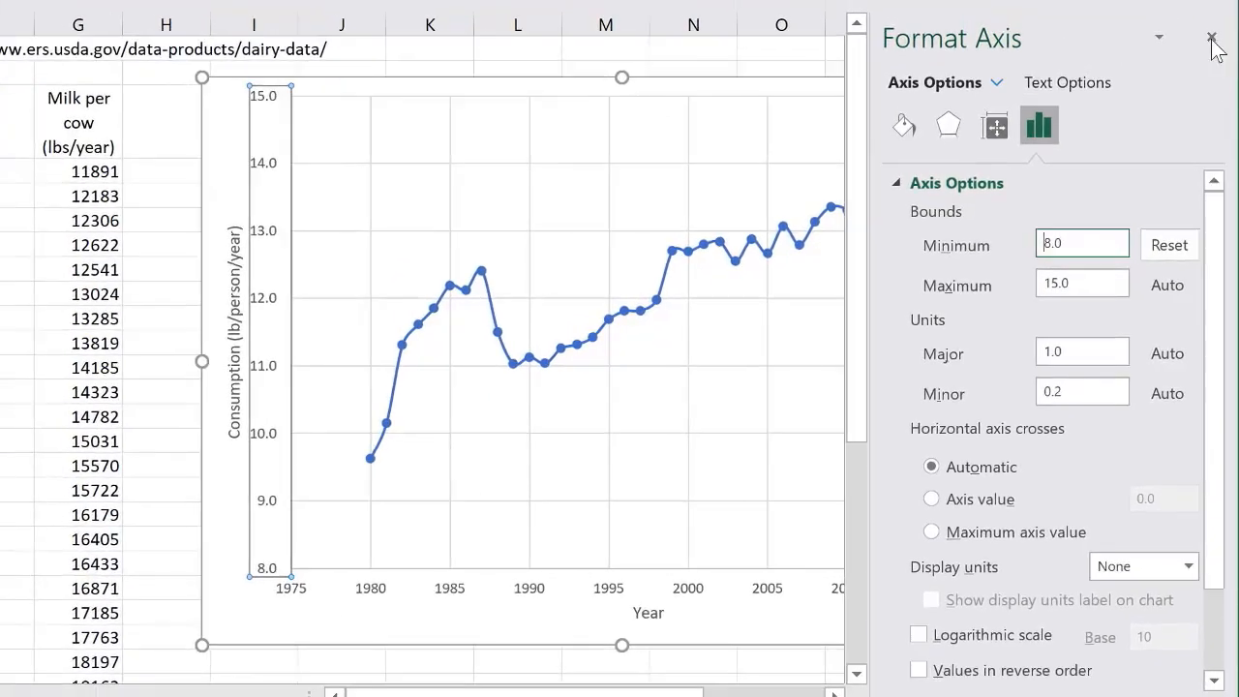
left_click(1211, 39)
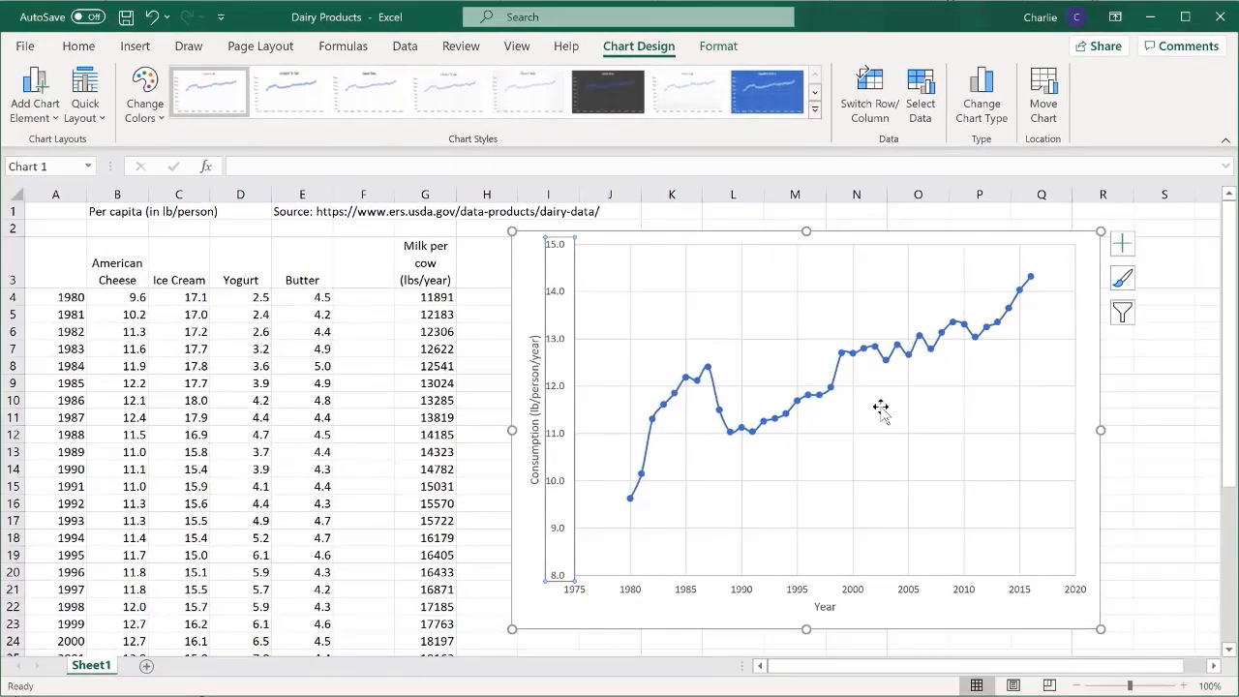
- Edit the chart's data source to name the existing series "American cheese"
right_click(880, 409)
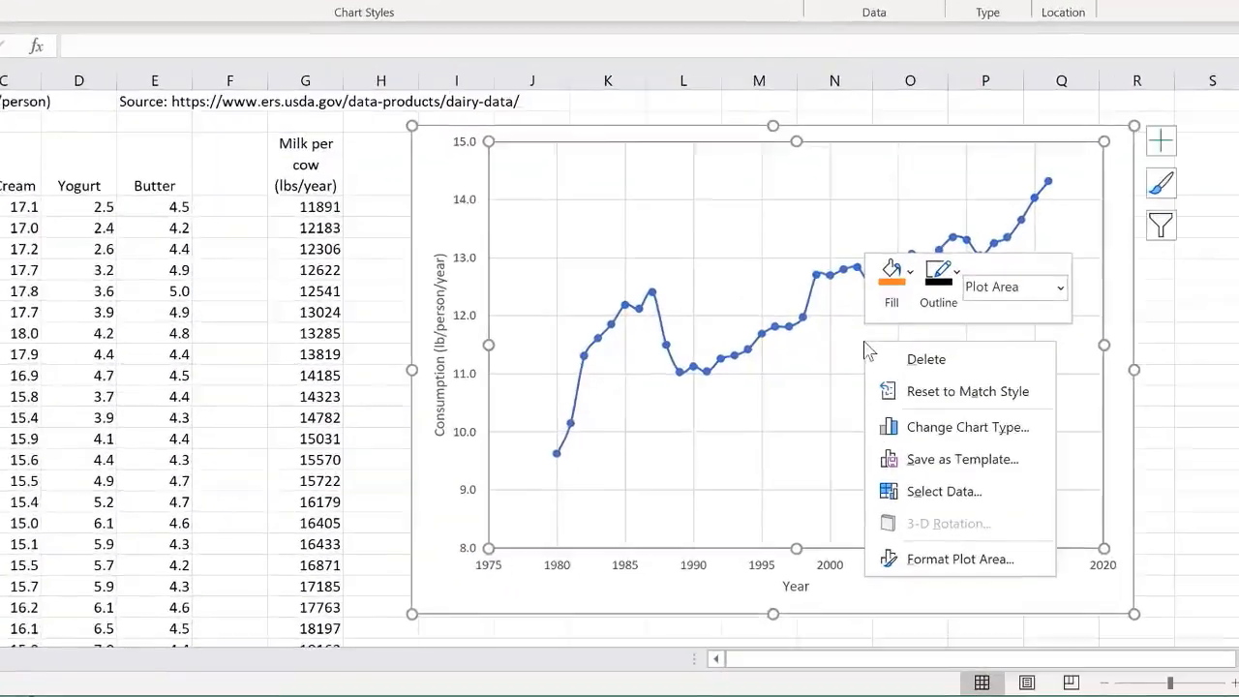
left_click(916, 456)
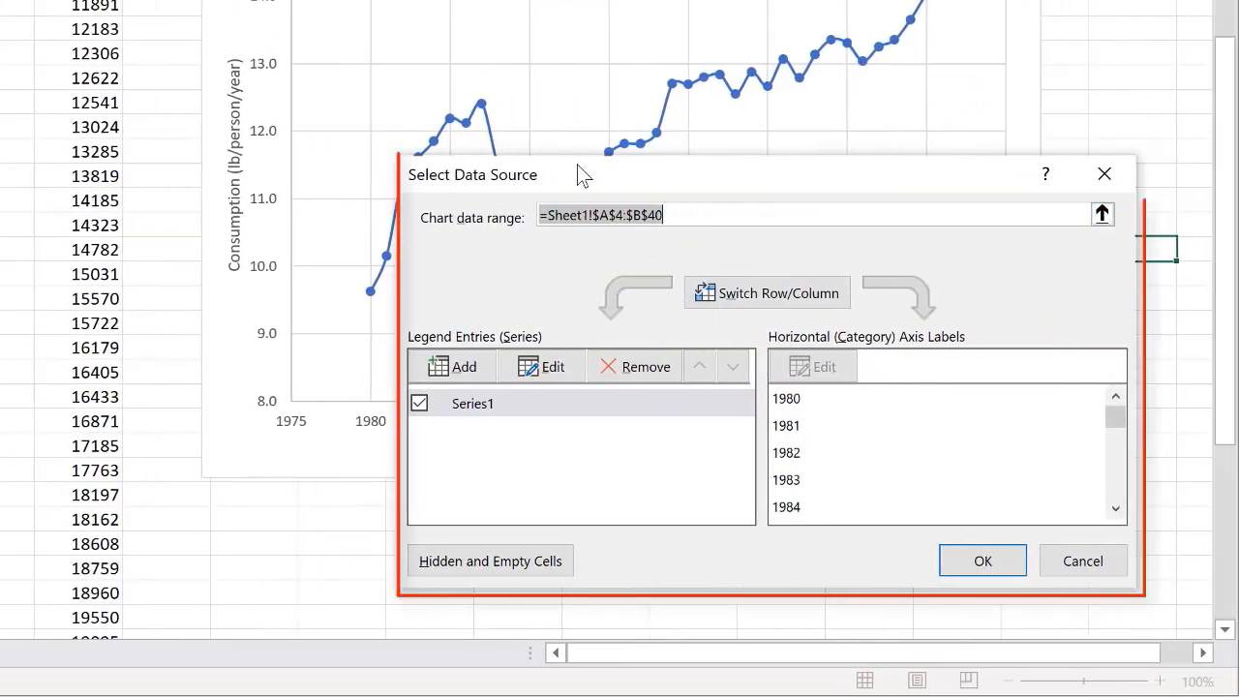
left_click(546, 368)
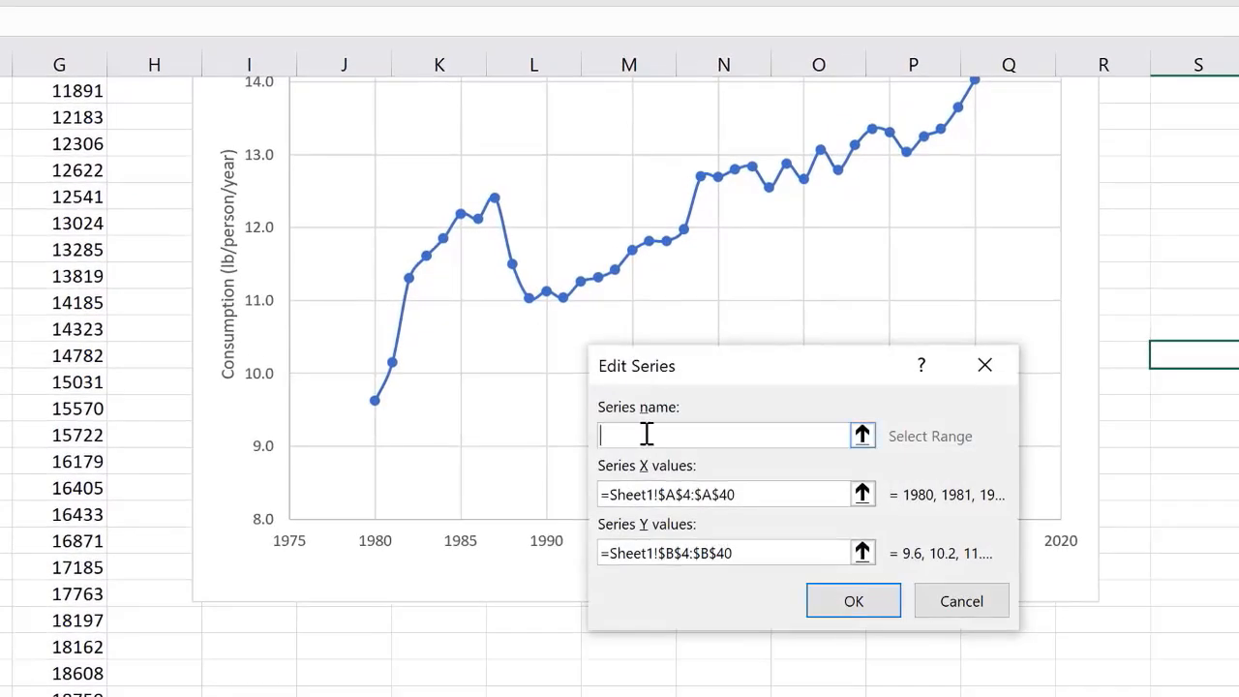
type("American cheese")
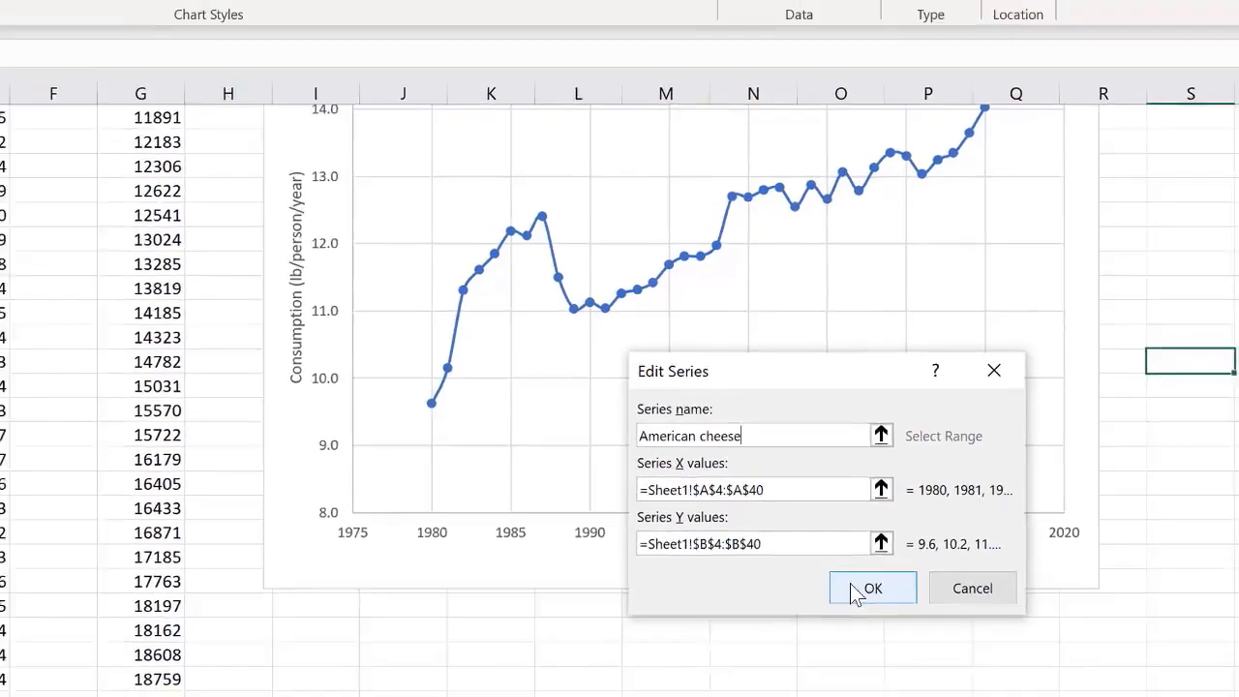
left_click(852, 601)
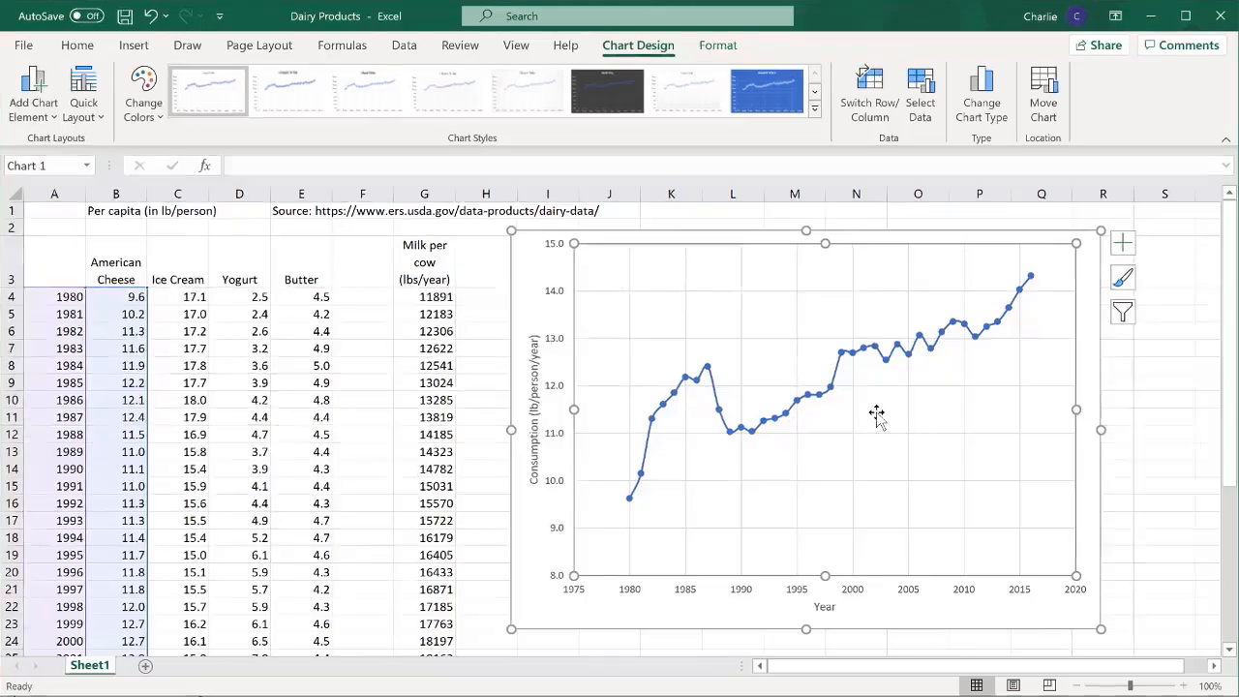
- Add a new data series named "Ice cream" to the chart's data source
right_click(875, 413)
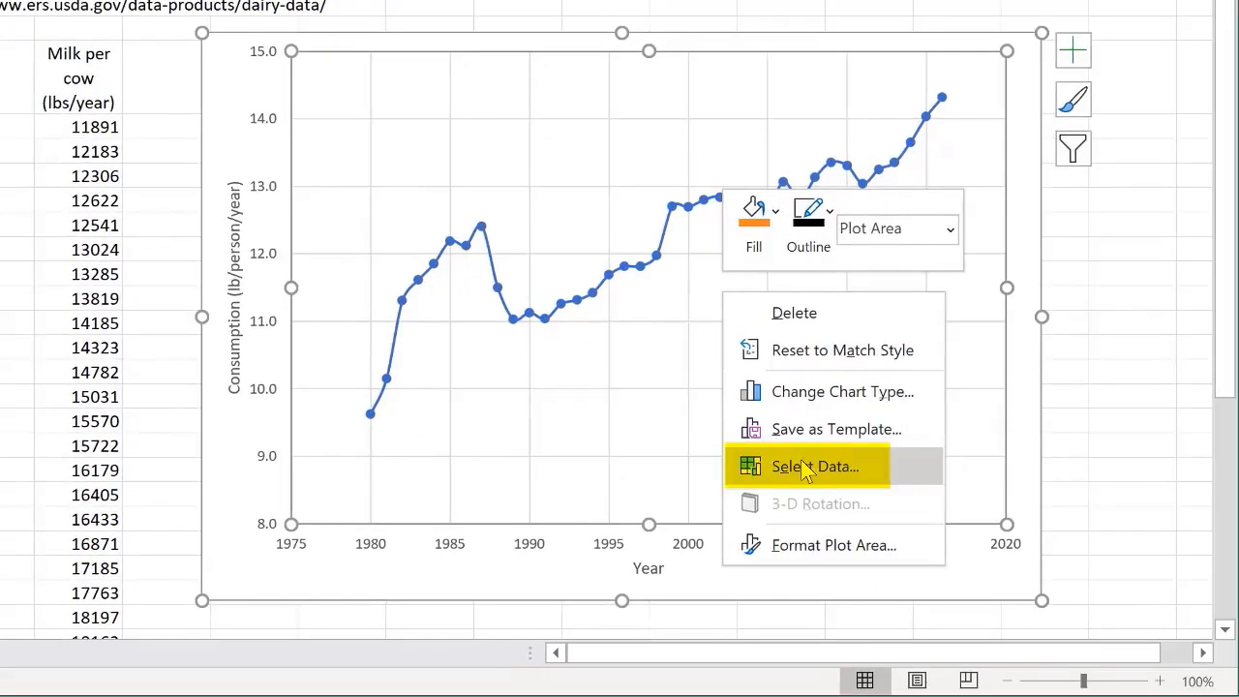
left_click(802, 463)
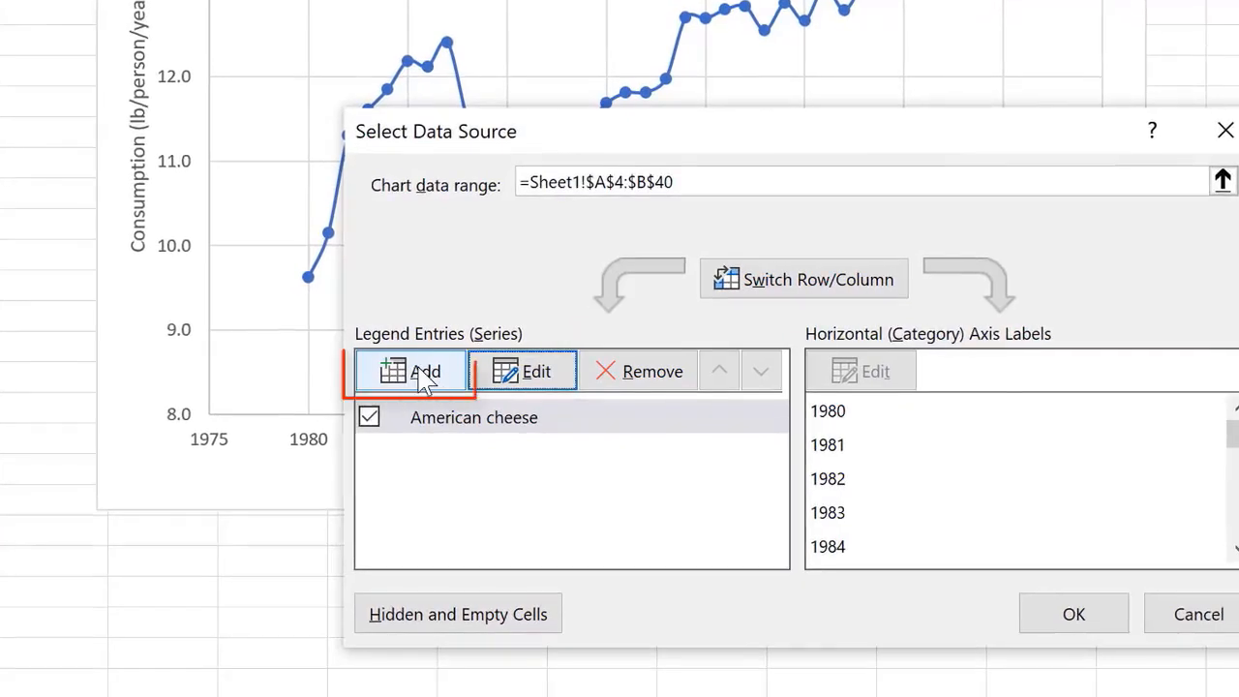
left_click(420, 376)
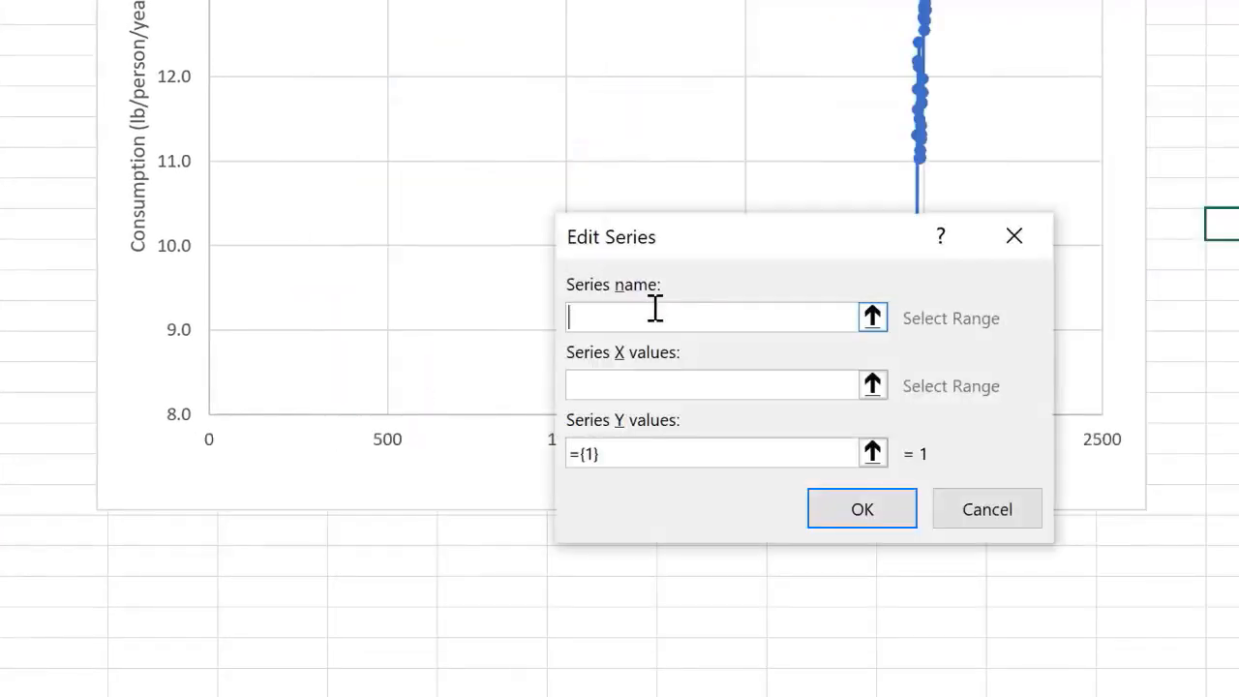
type("Ice cream")
- Set the Ice cream series' X values to the years in cells A4:A40 of Sheet1
left_click(637, 380)
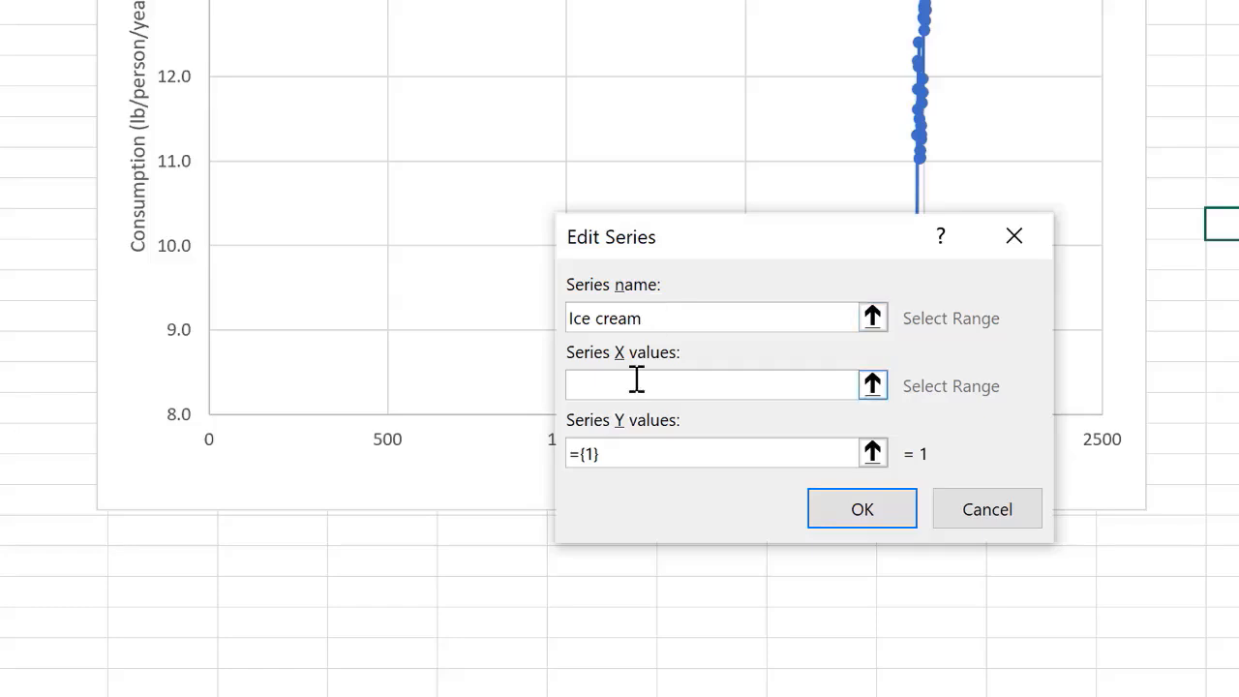
left_click(873, 386)
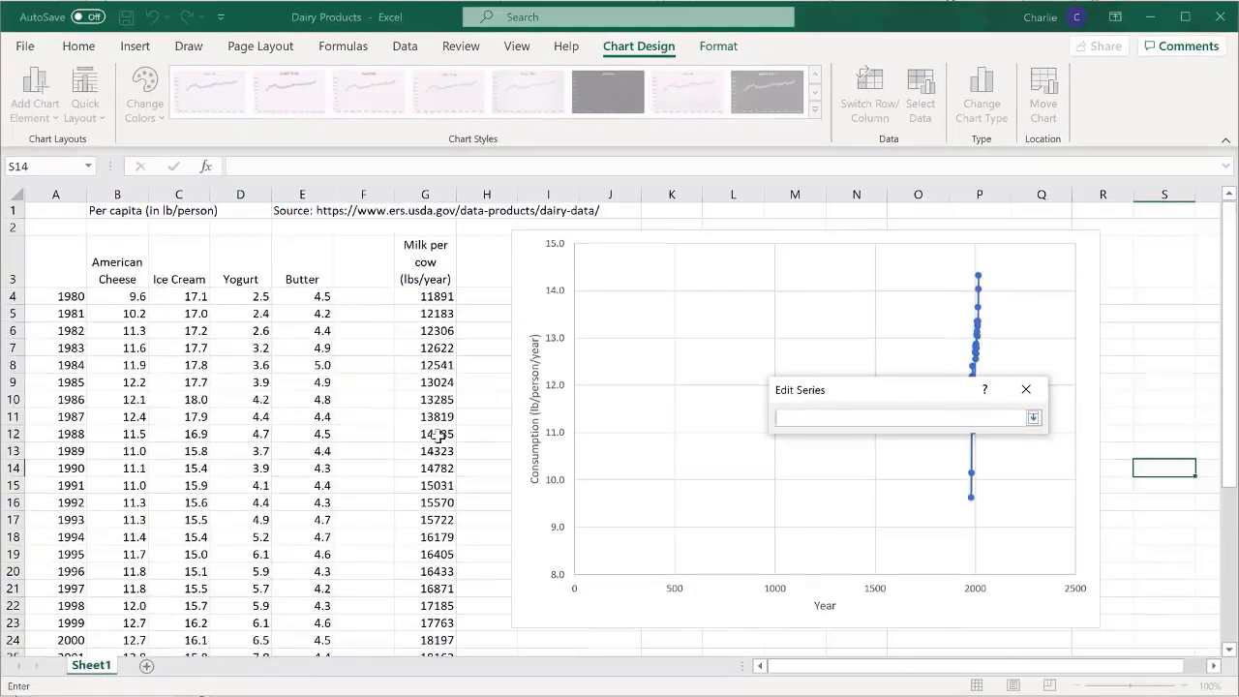
left_click(68, 297)
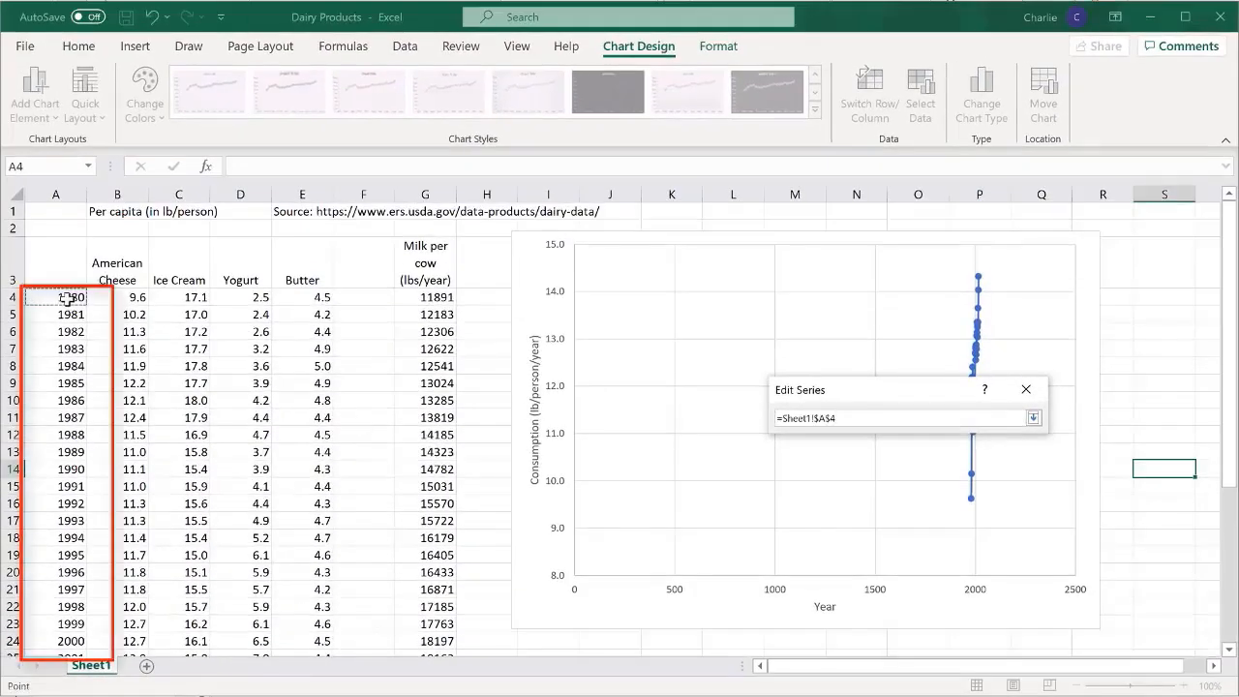
key("ctrl+shift+Down")
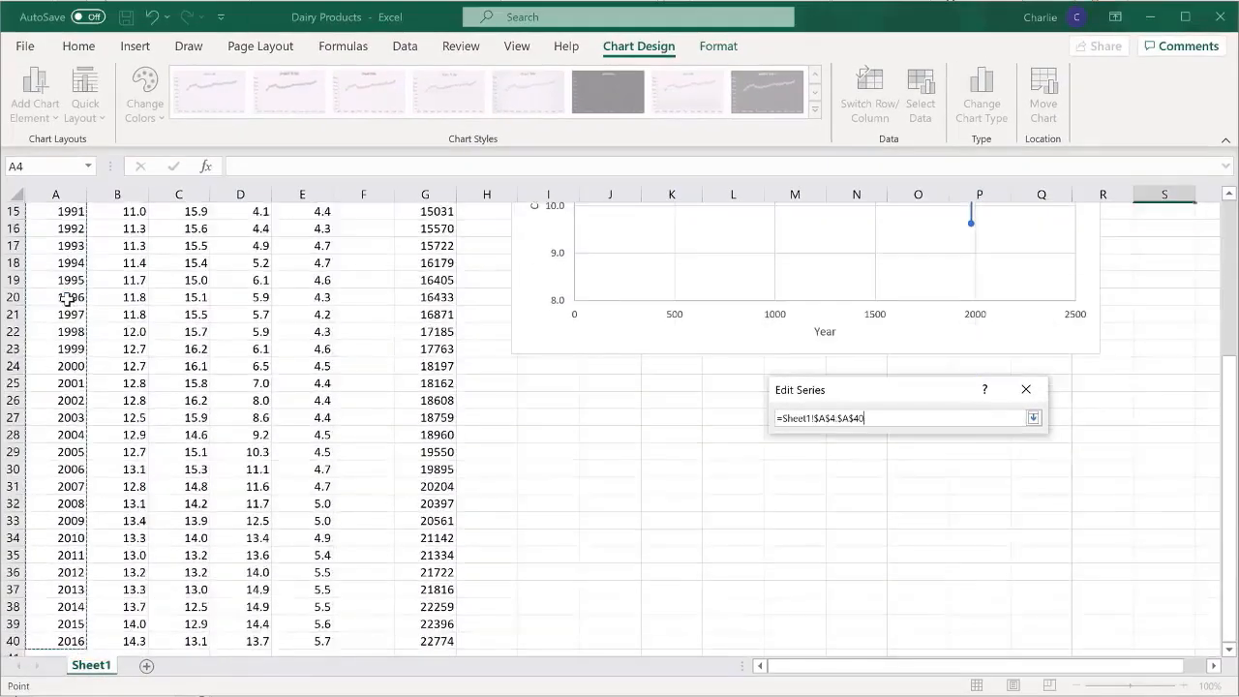
left_click(1033, 417)
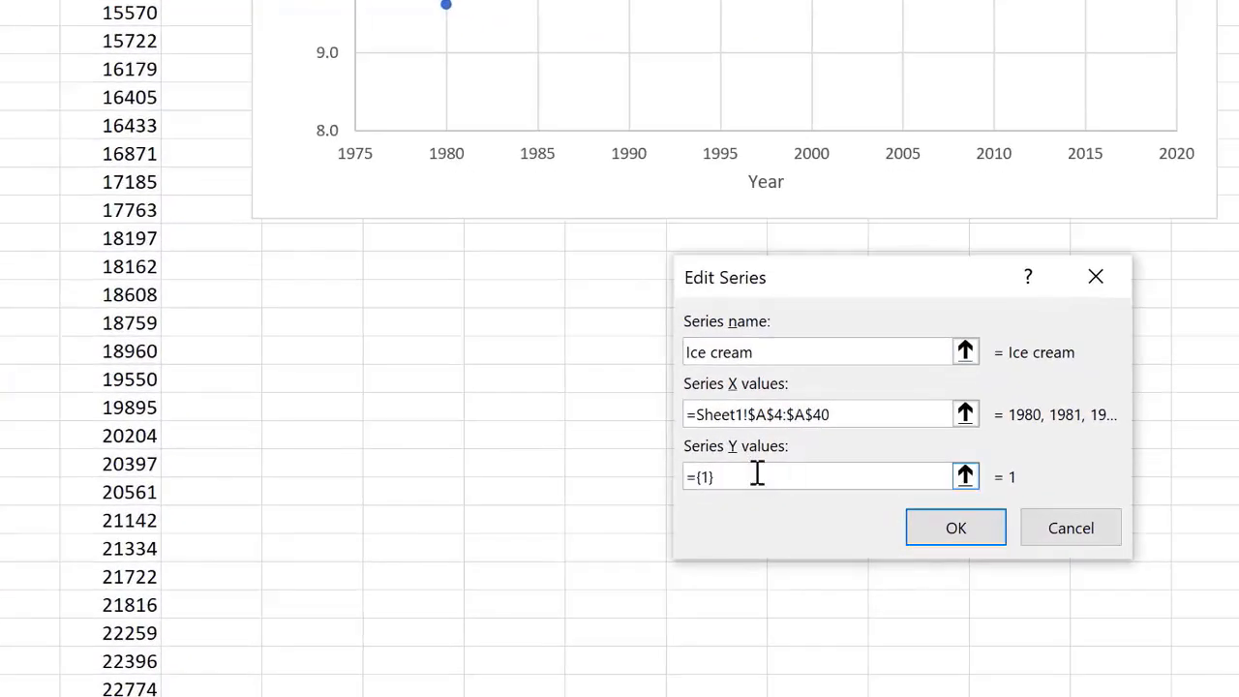
- Replace the Ice cream series' Y values with cells C4:C40 and confirm the data source changes
left_click_drag(731, 478, 677, 478)
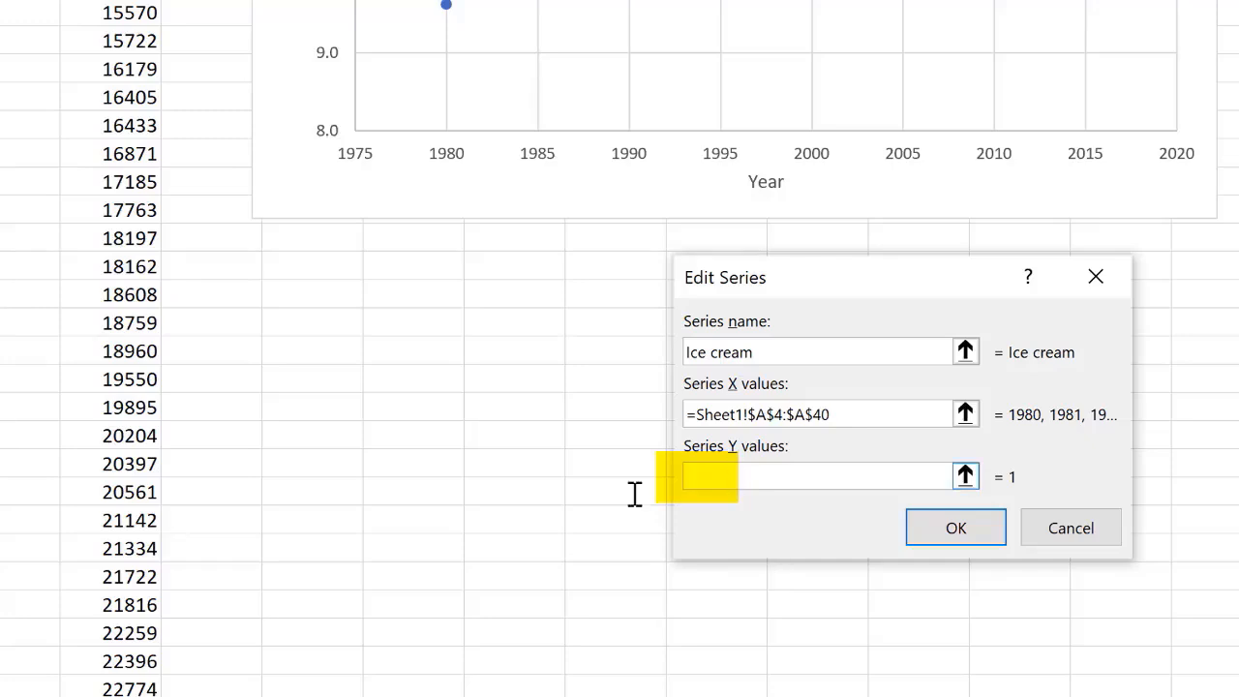
left_click(965, 475)
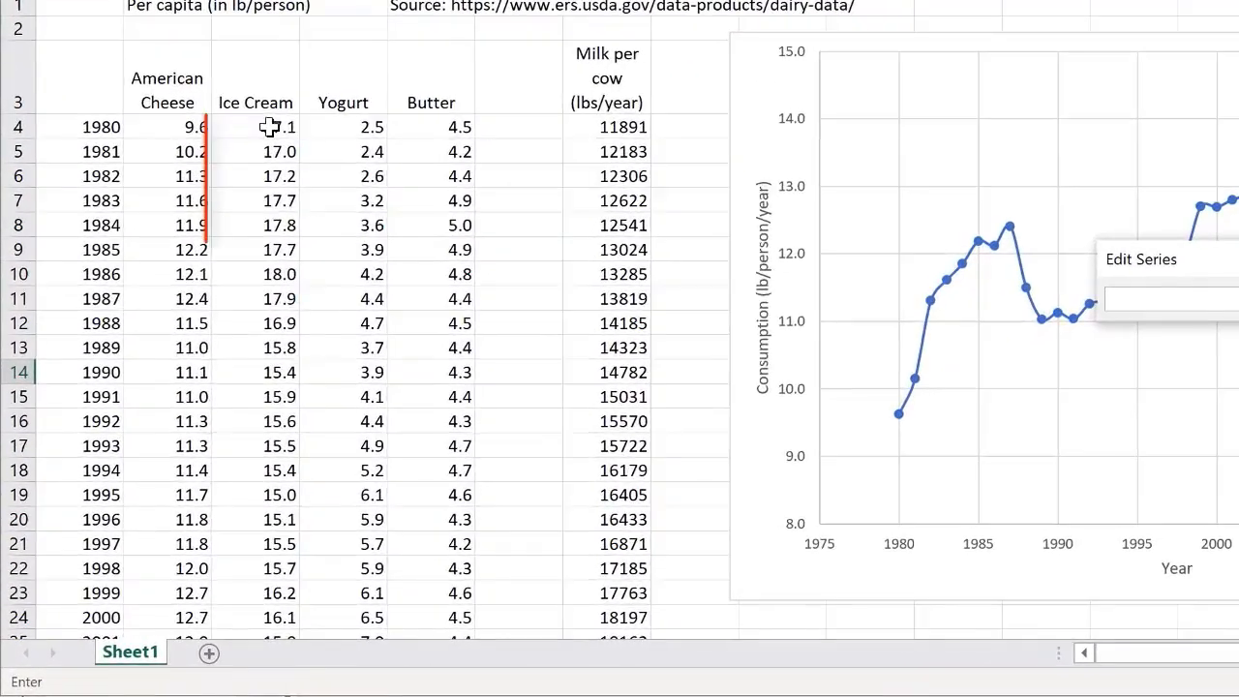
left_click(188, 293)
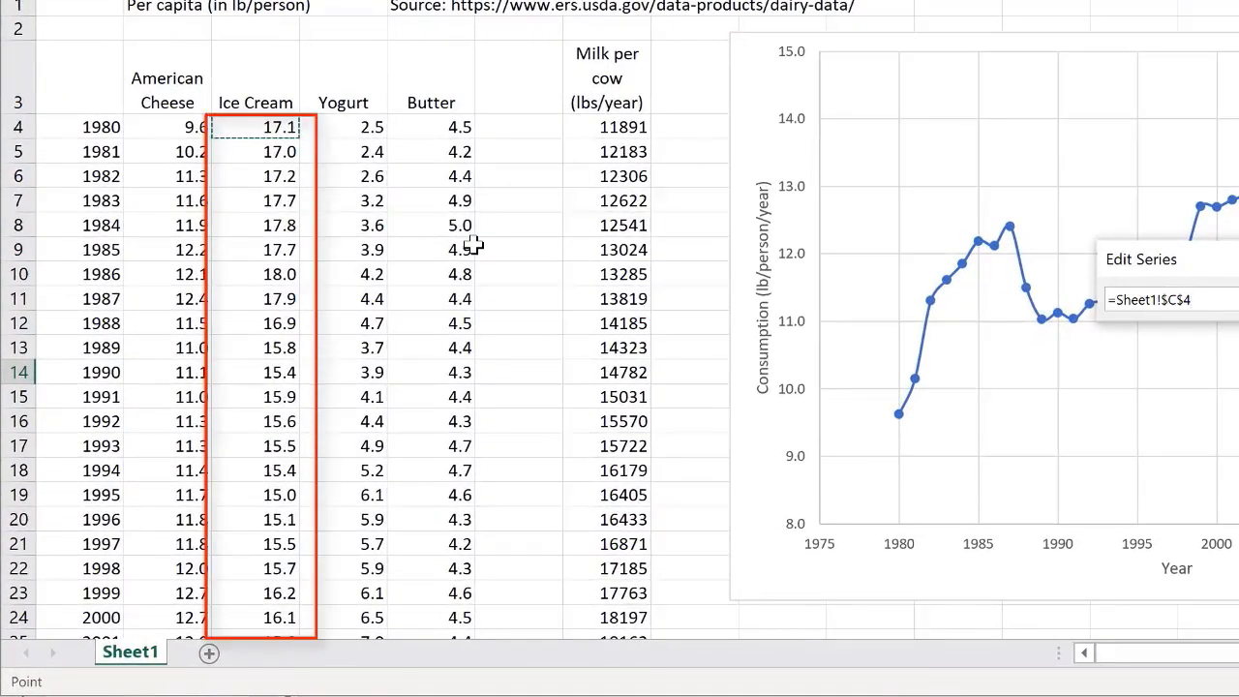
key("ctrl+shift+Down")
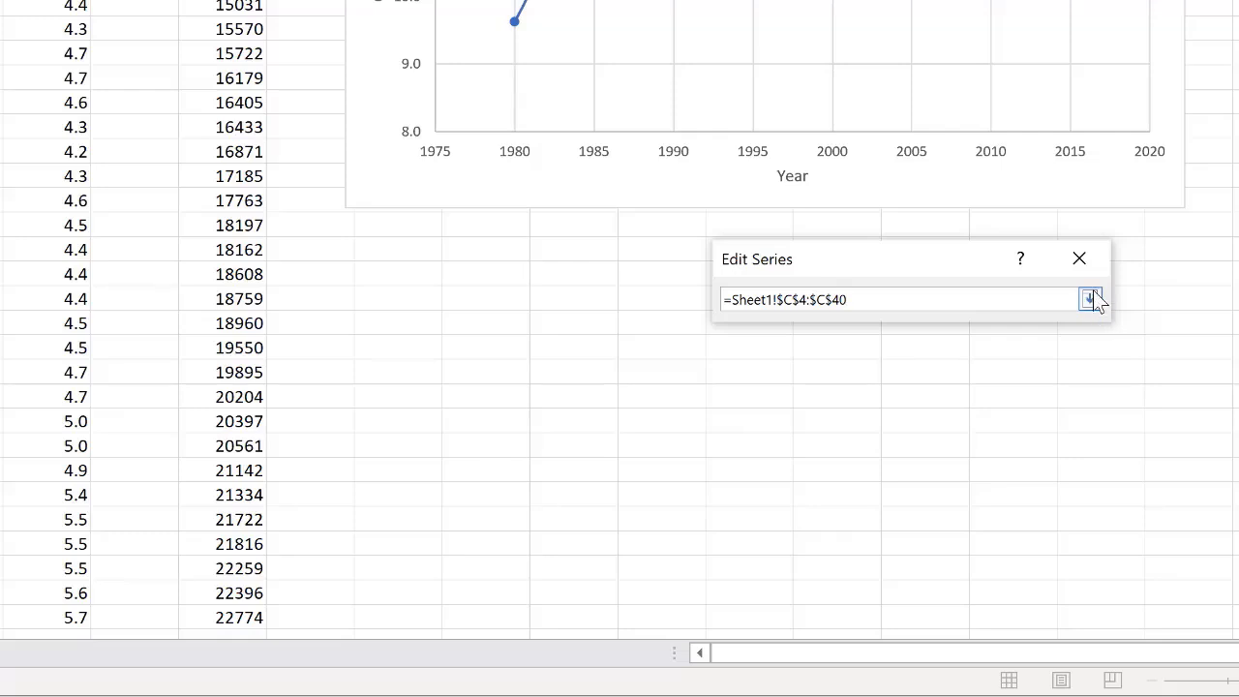
left_click(1089, 299)
left_click(956, 480)
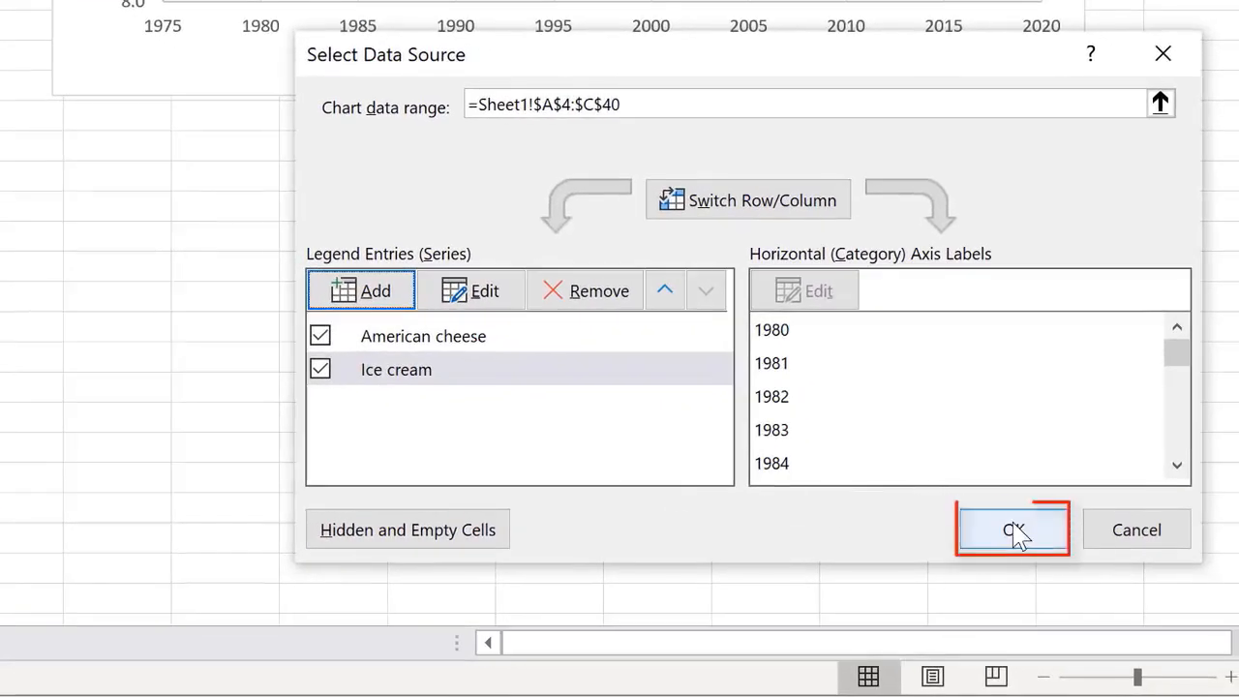
left_click(1016, 534)
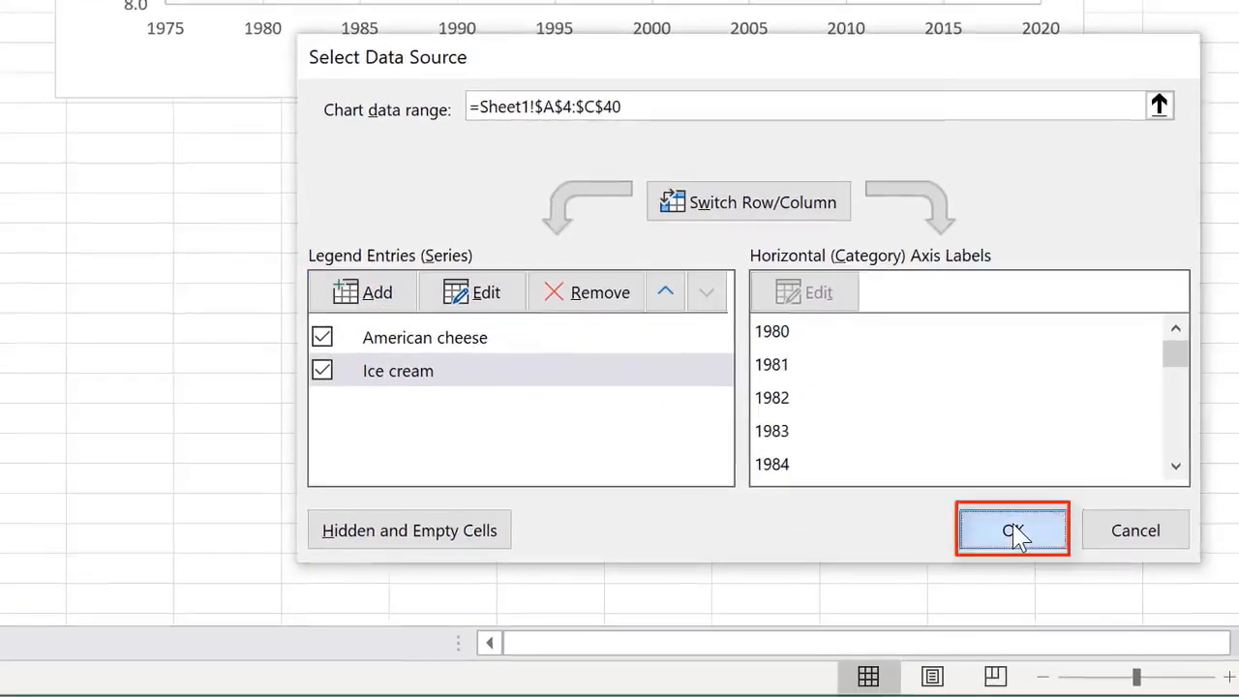
- Add a legend to the chart using the Right placement
scroll(534, 362, "up", 5)
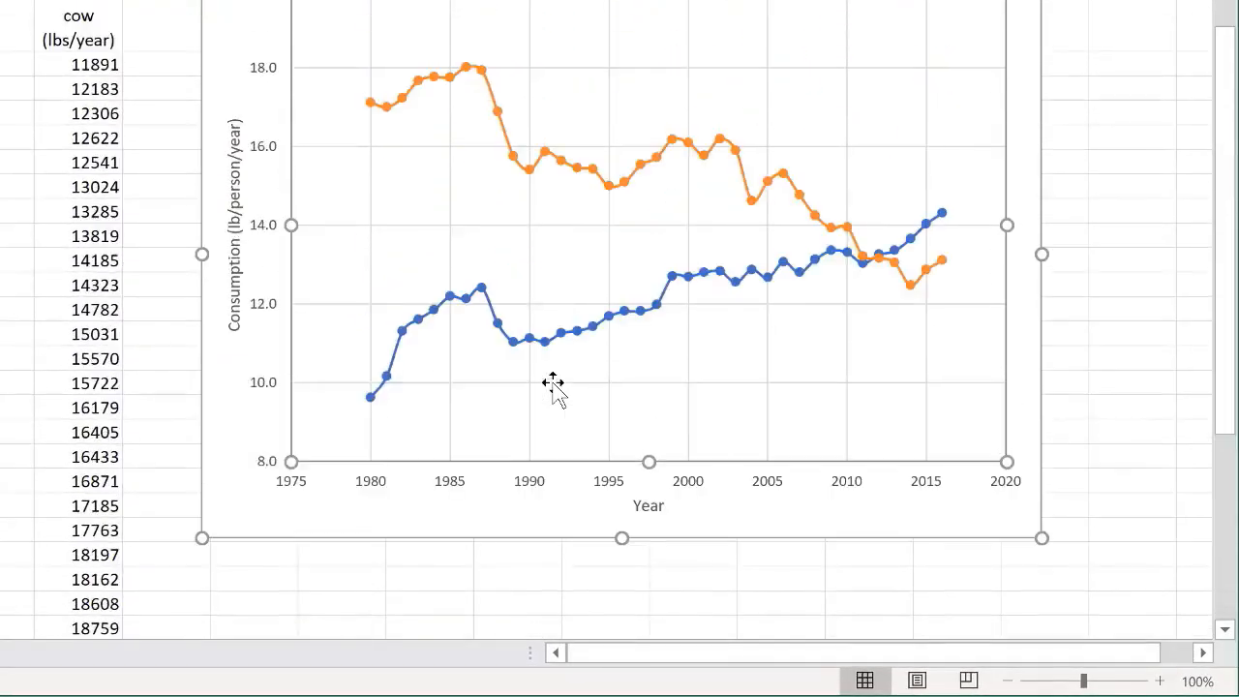
scroll(554, 389, "up", 1)
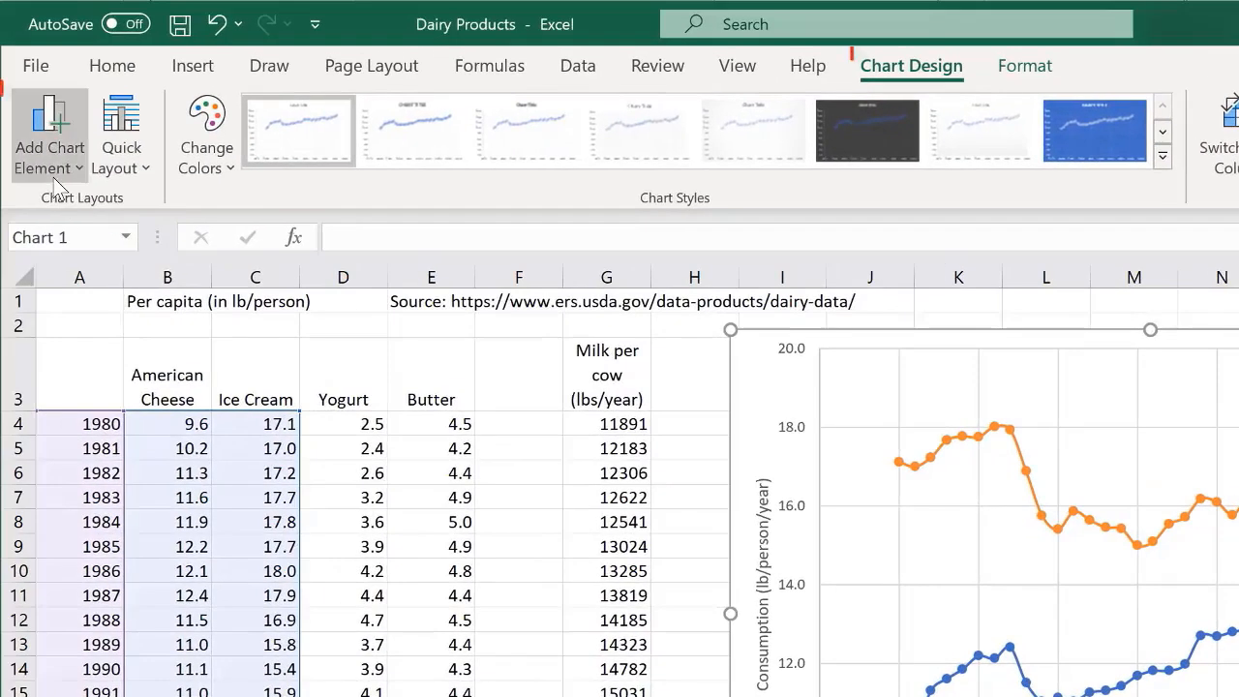
left_click(53, 172)
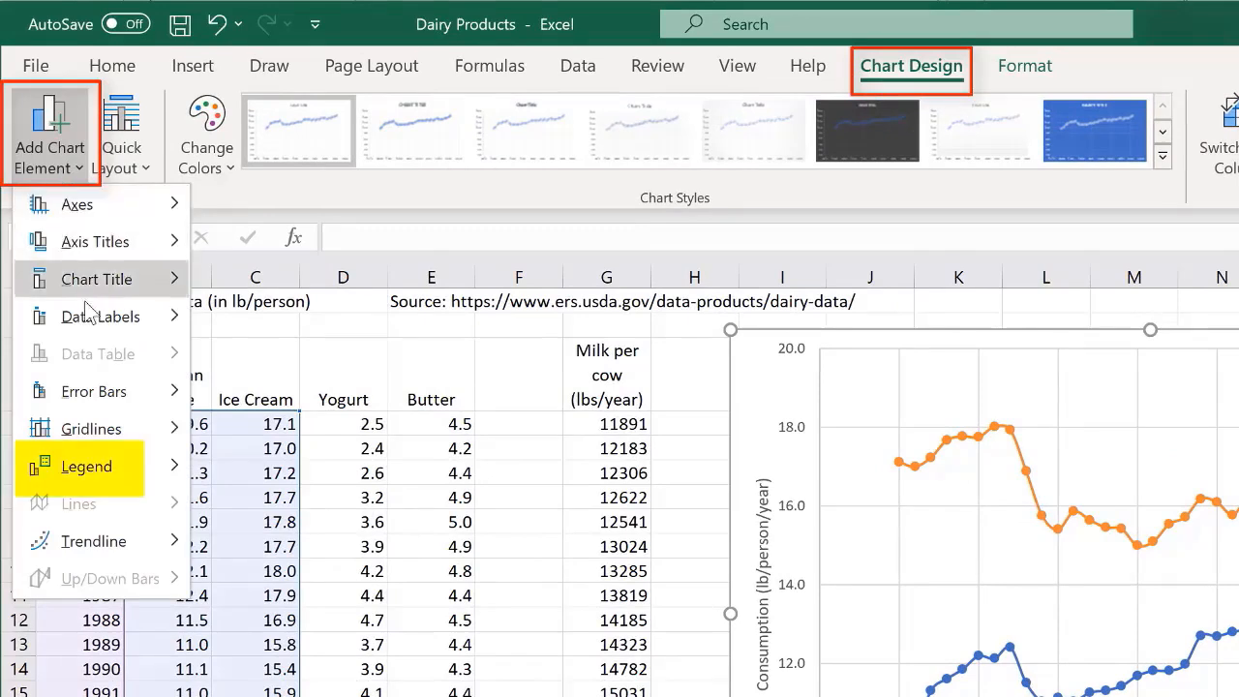
mouse_move(92, 472)
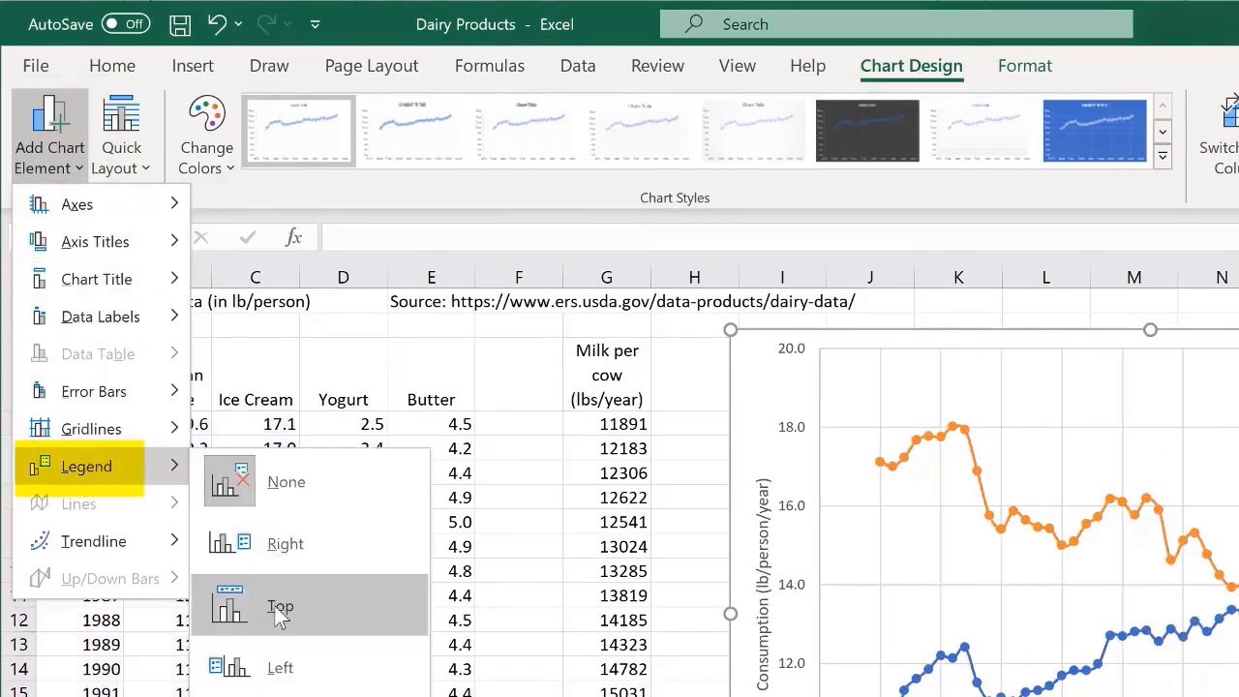
left_click(271, 544)
- Move the legend into the plot area below the American cheese curve and widen the plot area to fill the freed space
left_click(1238, 632)
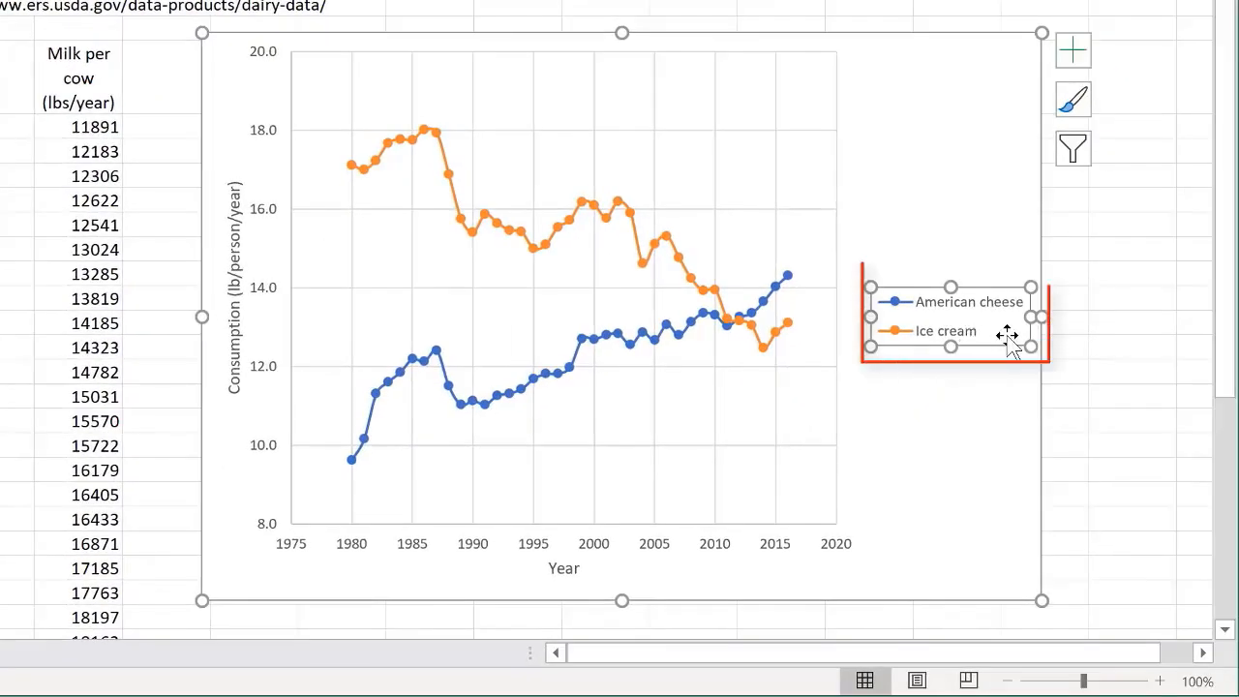
left_click_drag(973, 288, 742, 429)
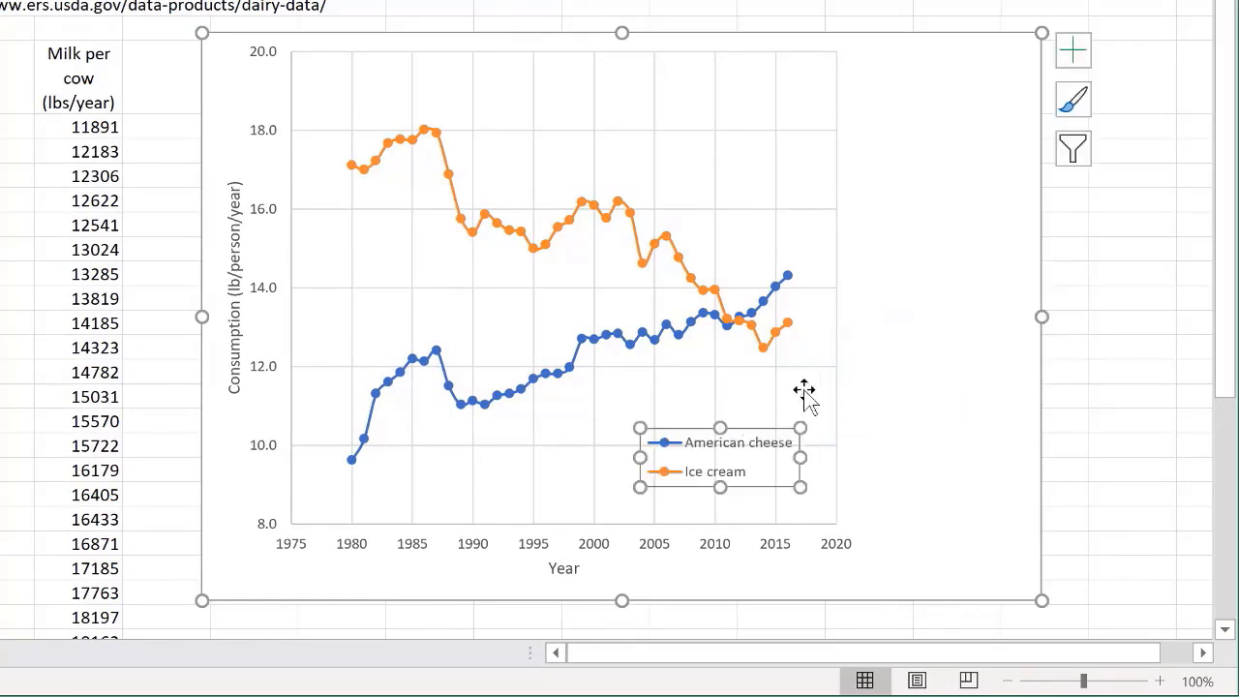
left_click(827, 338)
left_click_drag(836, 287, 1000, 303)
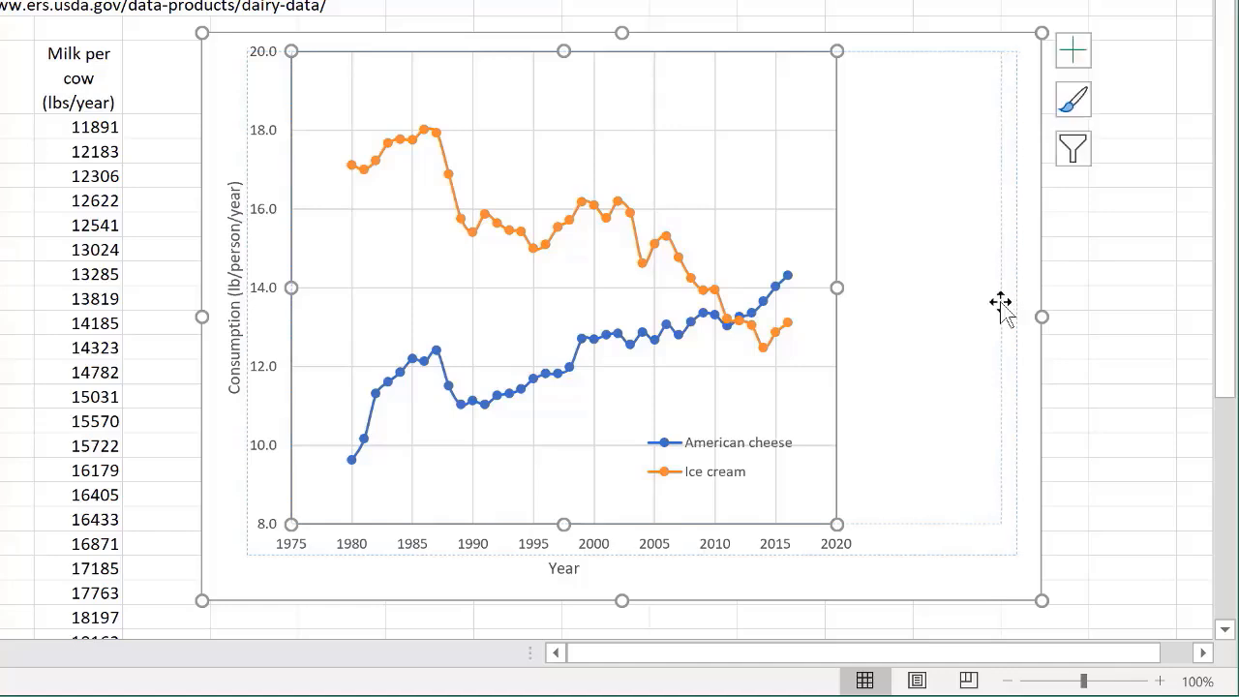
- Give the chart legend a solid white fill
left_click(740, 445)
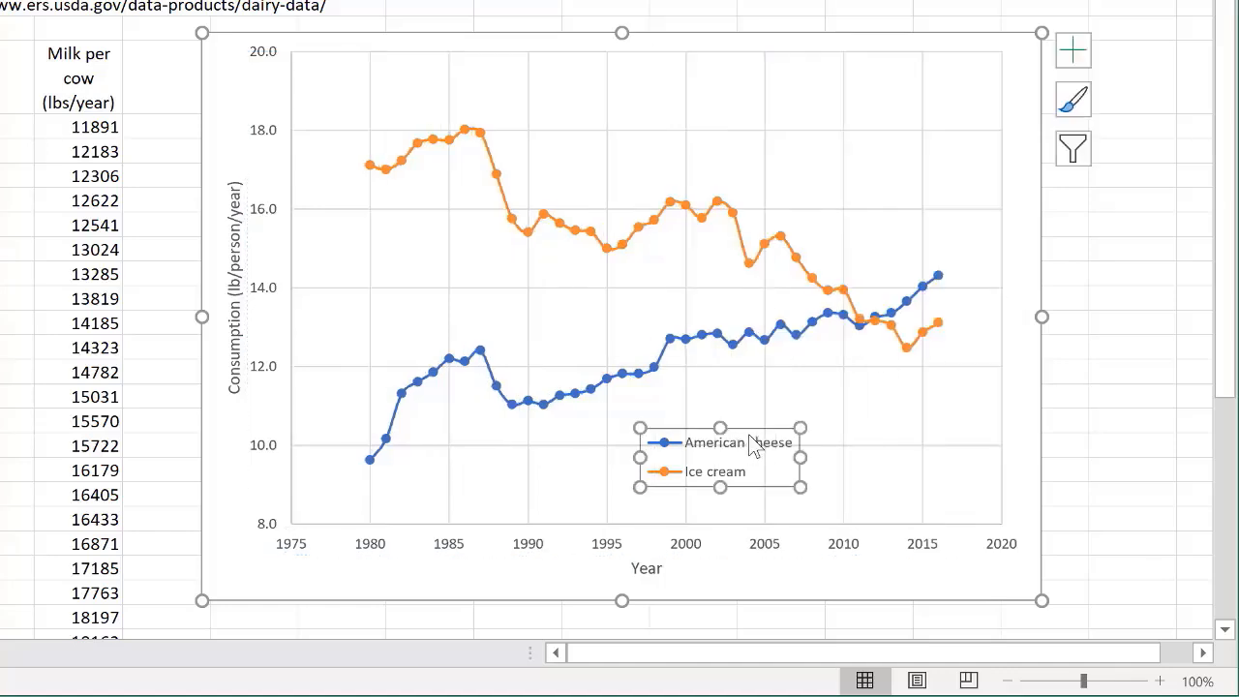
right_click(756, 428)
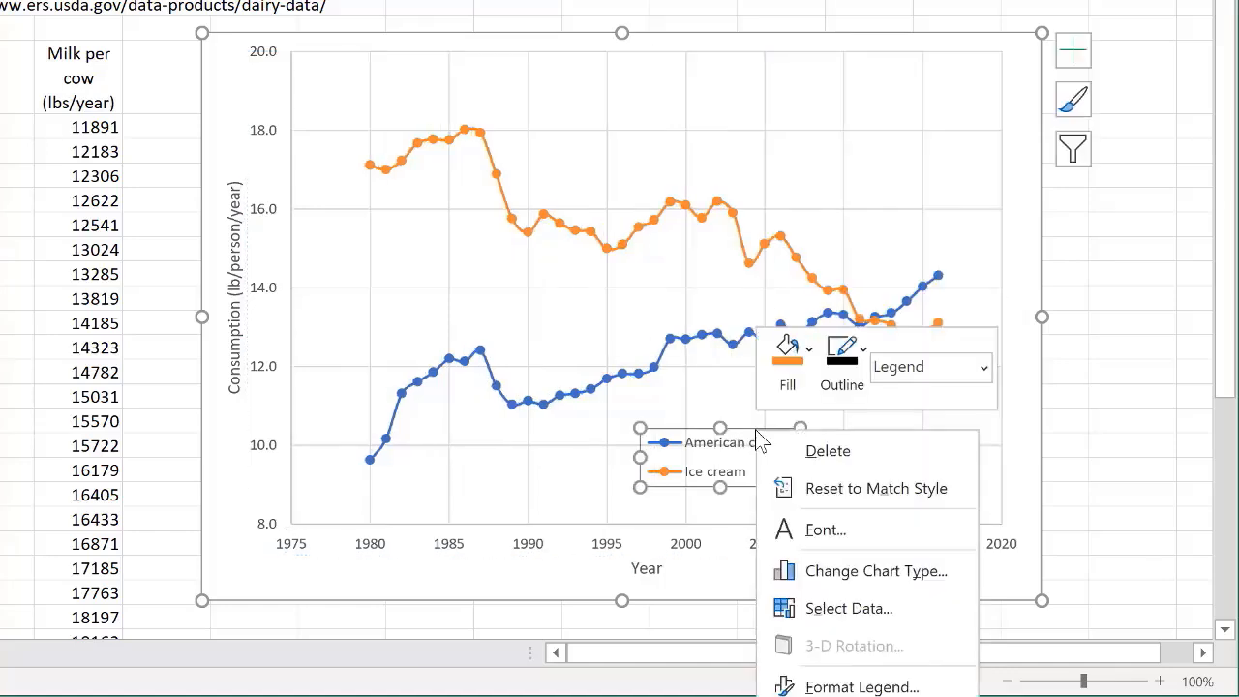
left_click(849, 677)
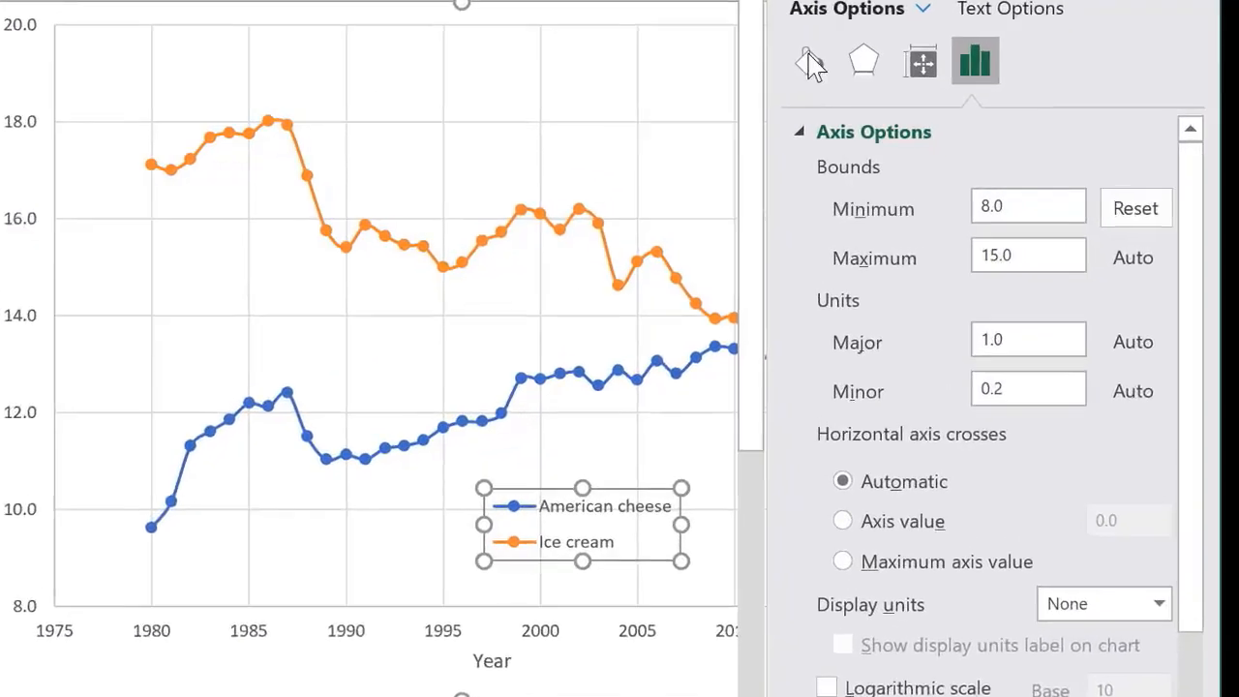
left_click(753, 50)
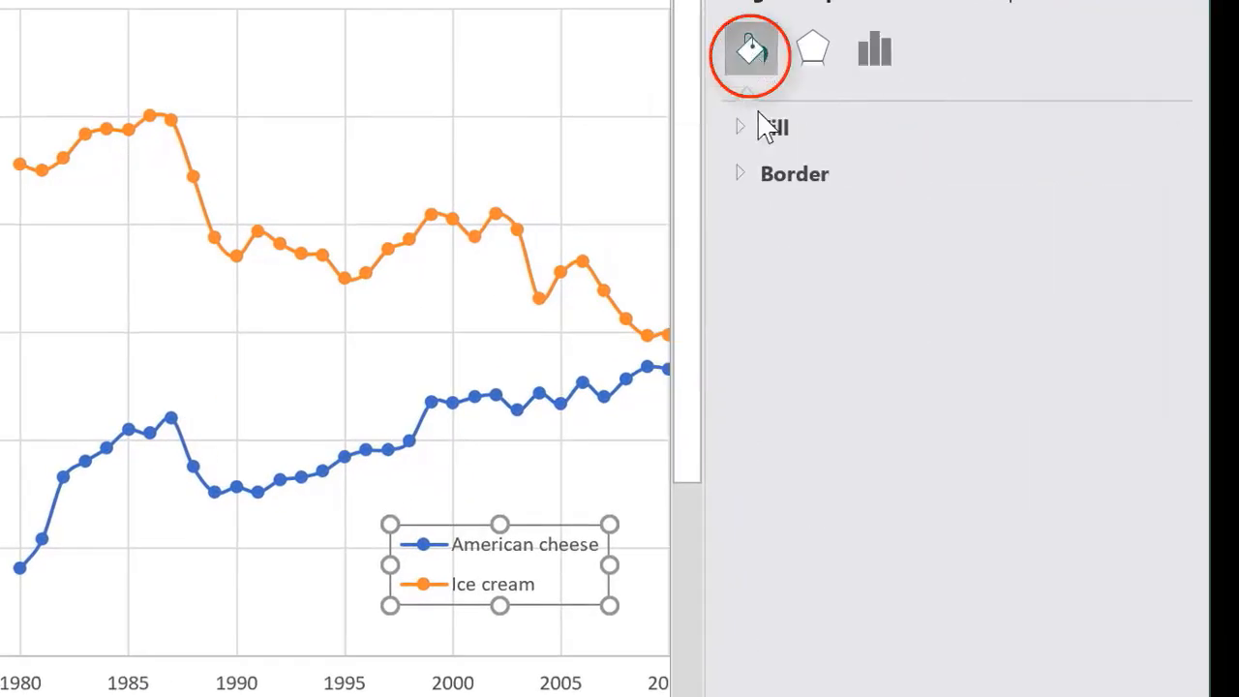
left_click(754, 141)
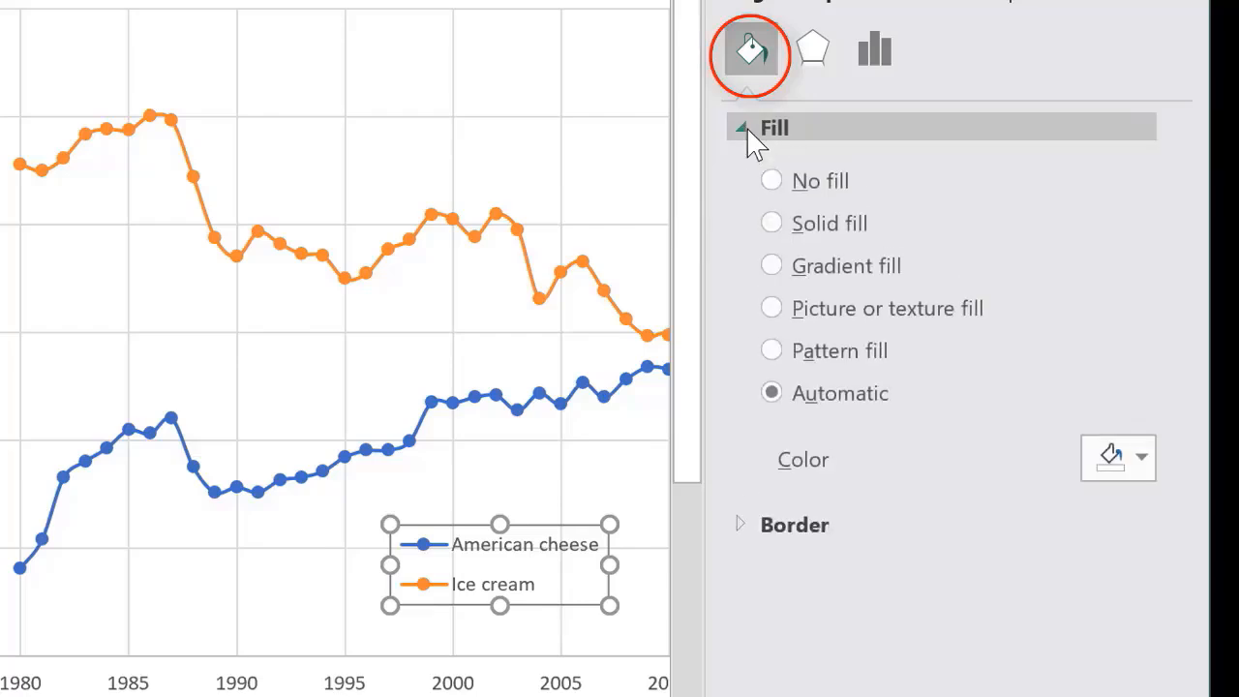
left_click(810, 228)
left_click(1144, 458)
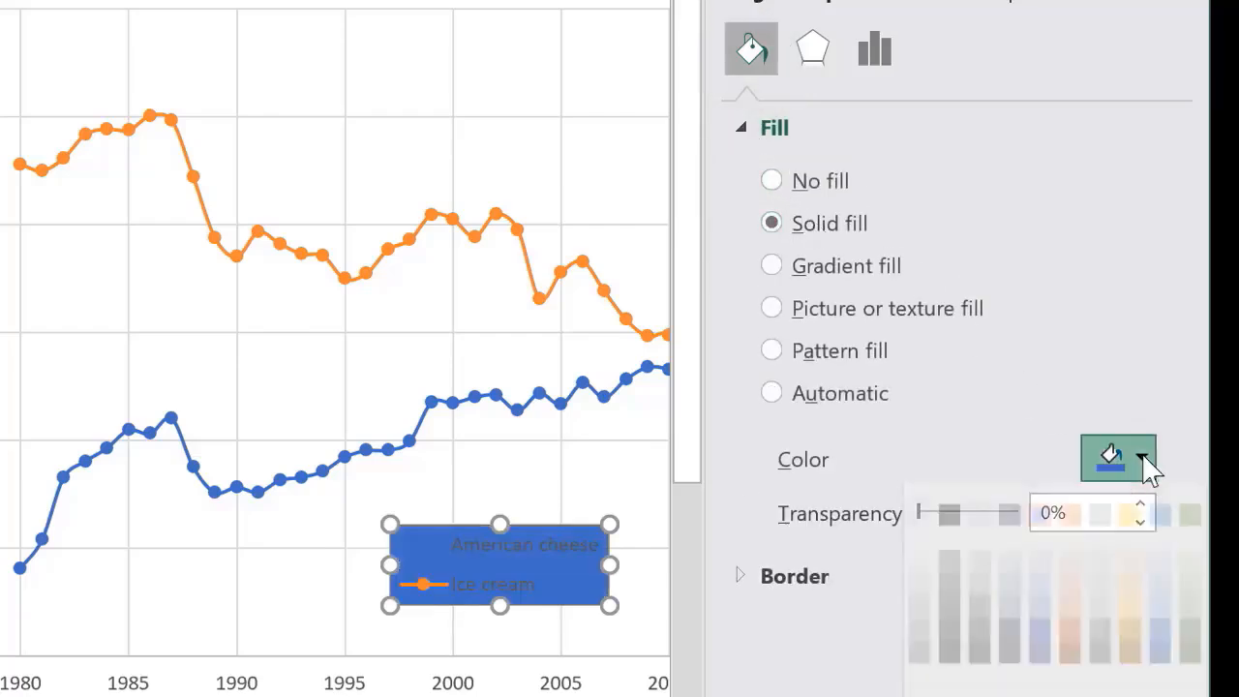
left_click(920, 552)
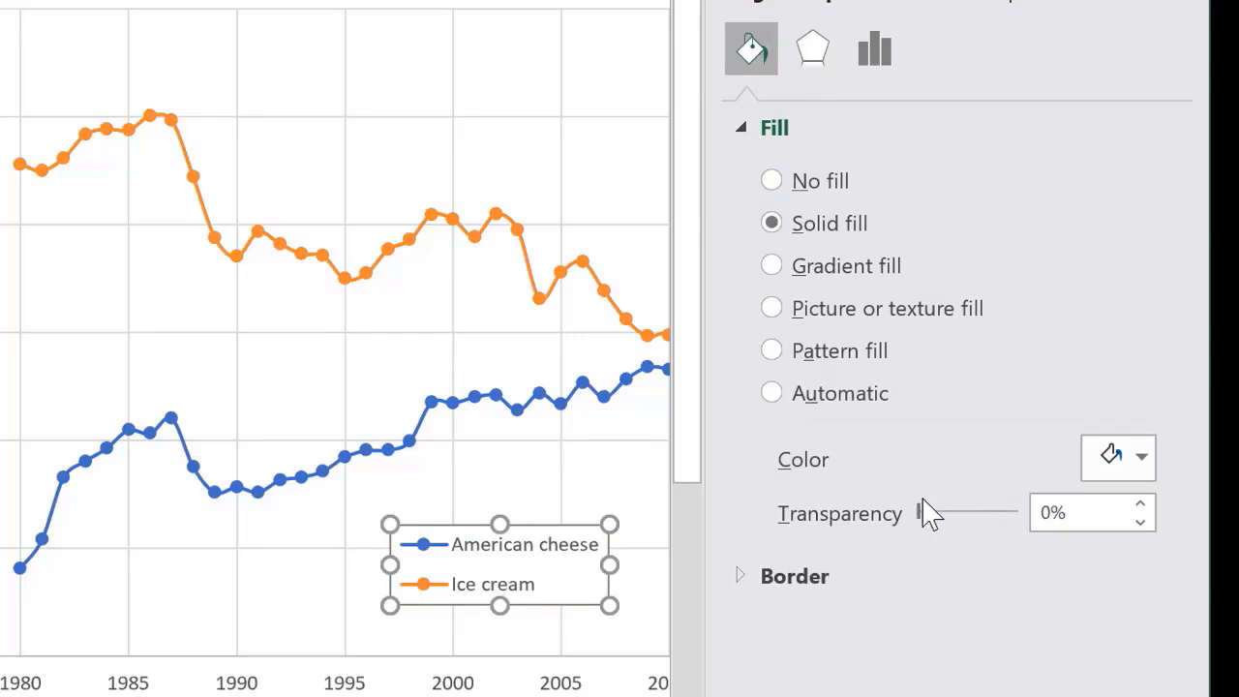
- Give the chart legend a solid black border line
right_click(565, 527)
left_click(819, 690)
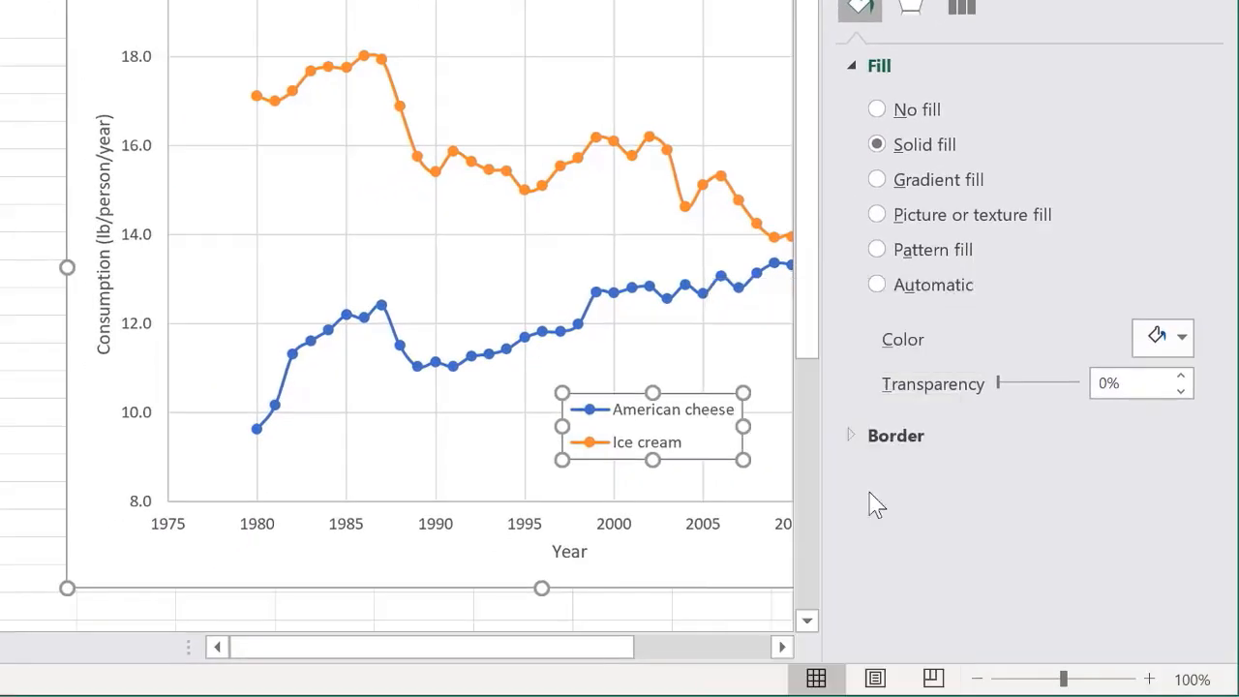
left_click(857, 435)
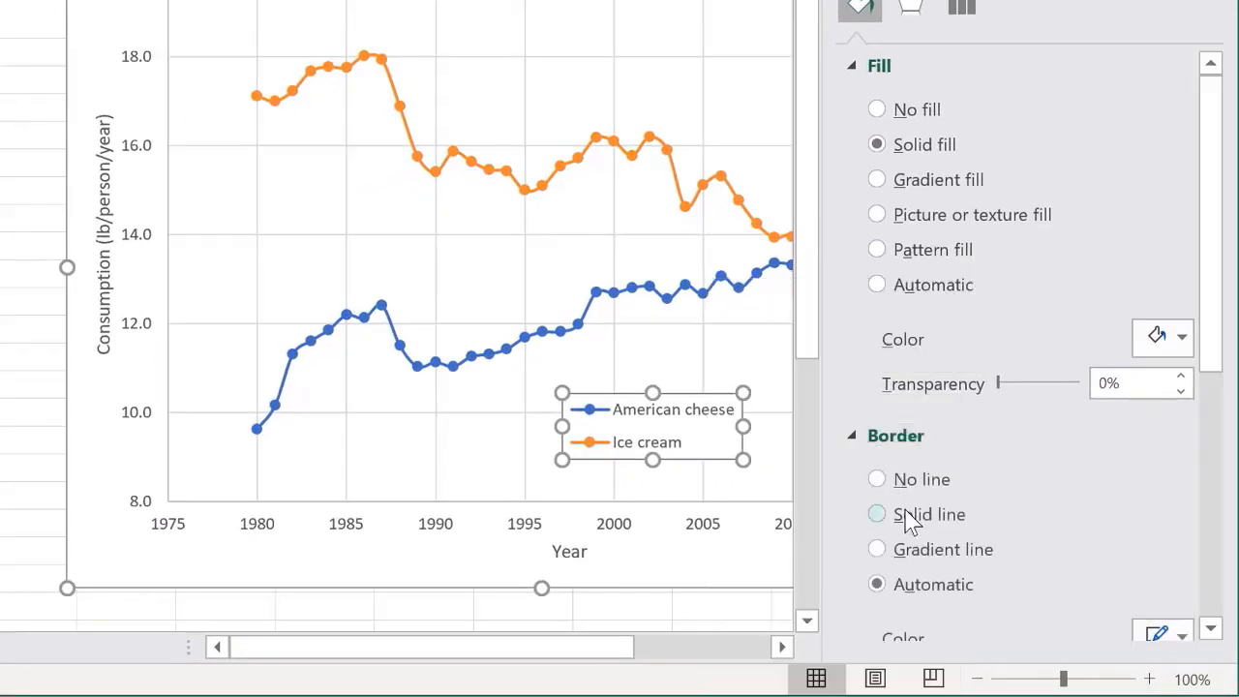
left_click(1182, 631)
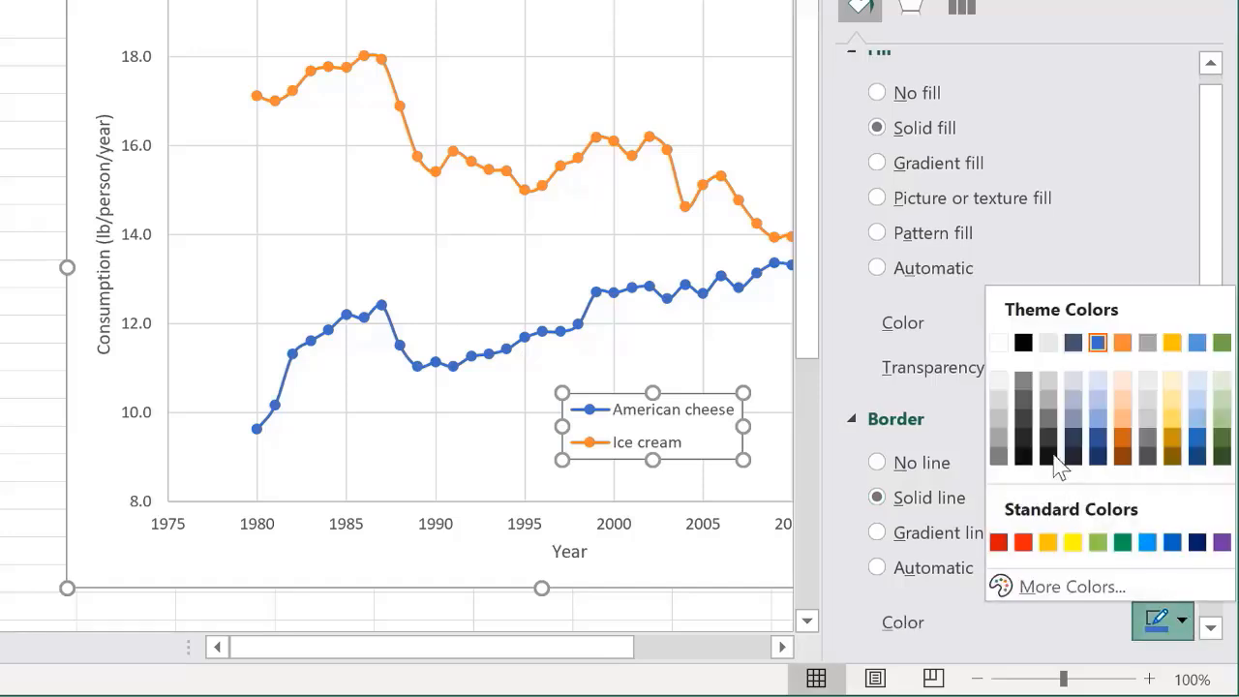
left_click(1023, 343)
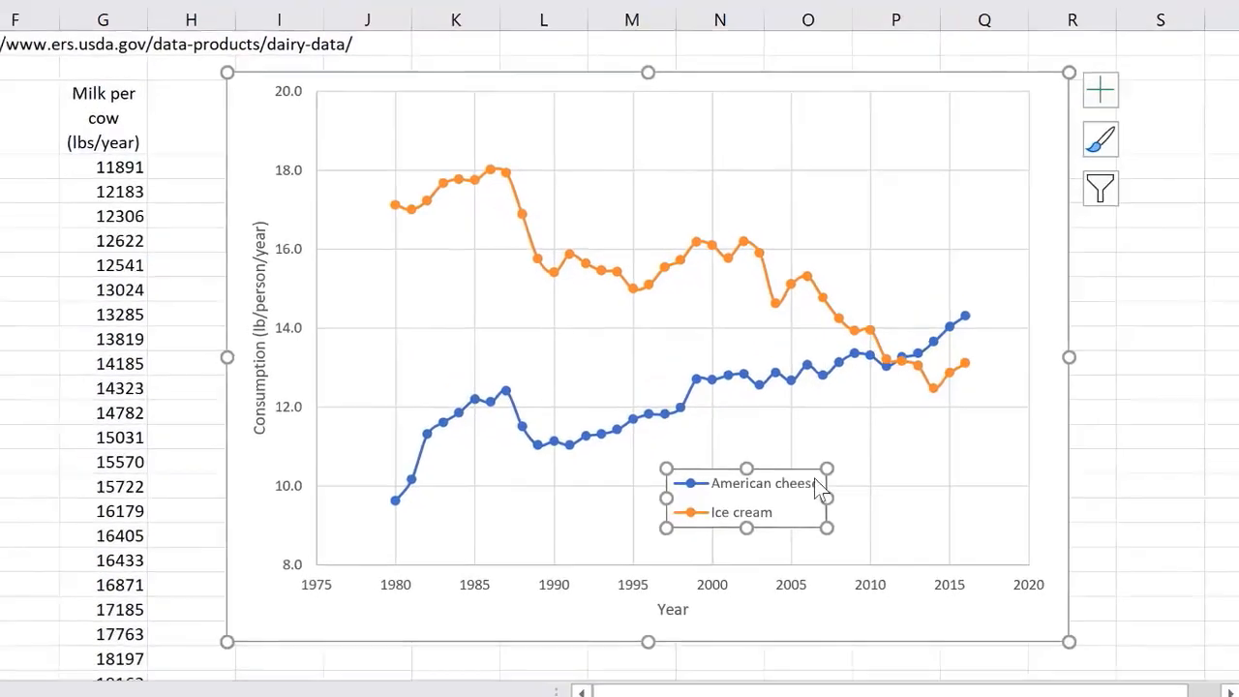
- Move the legend to the lower-right corner of the plot area and deselect the chart
left_click_drag(801, 472, 978, 489)
left_click(1148, 423)
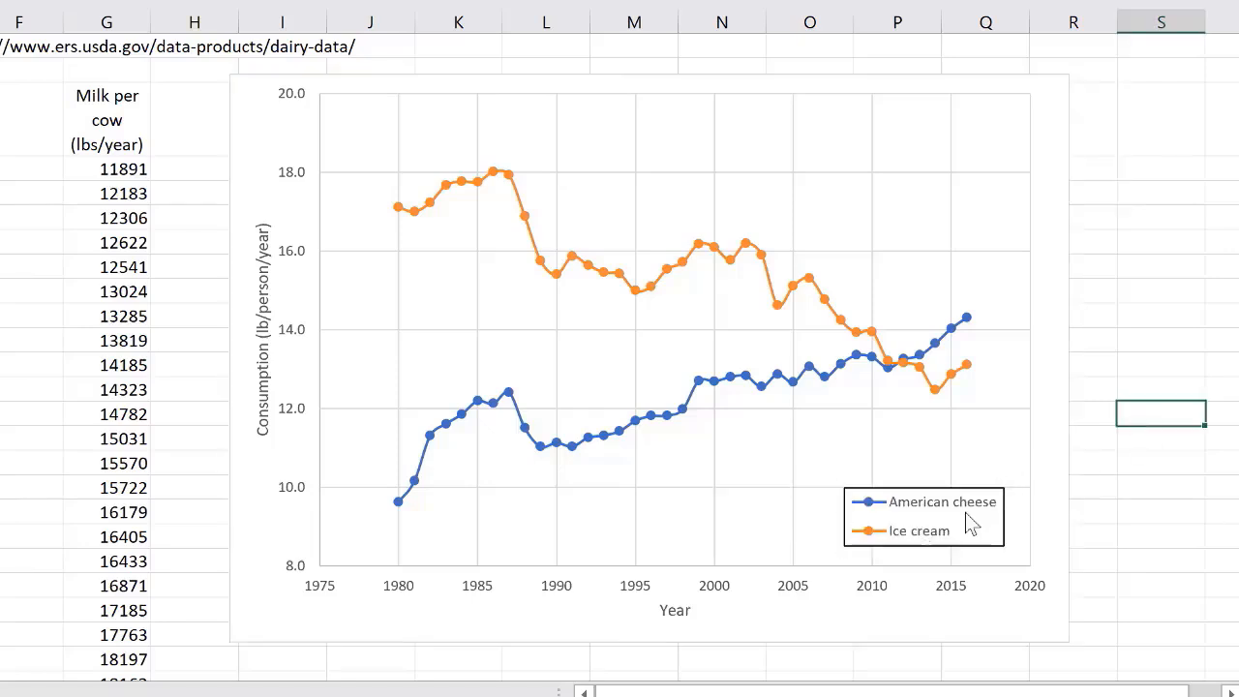